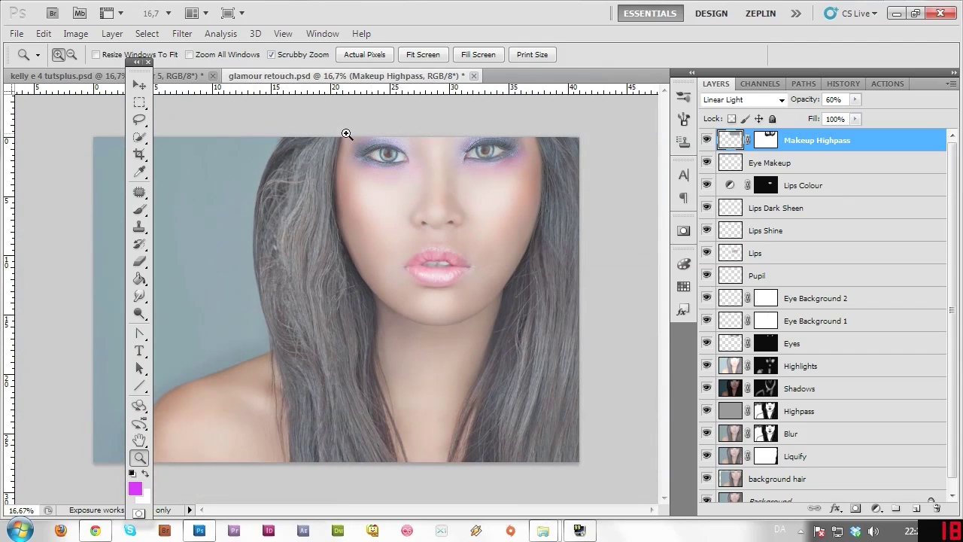
Examine the frizzy hair on the left side of the portrait, both in close-up and in the full image.
left_click(297, 226)
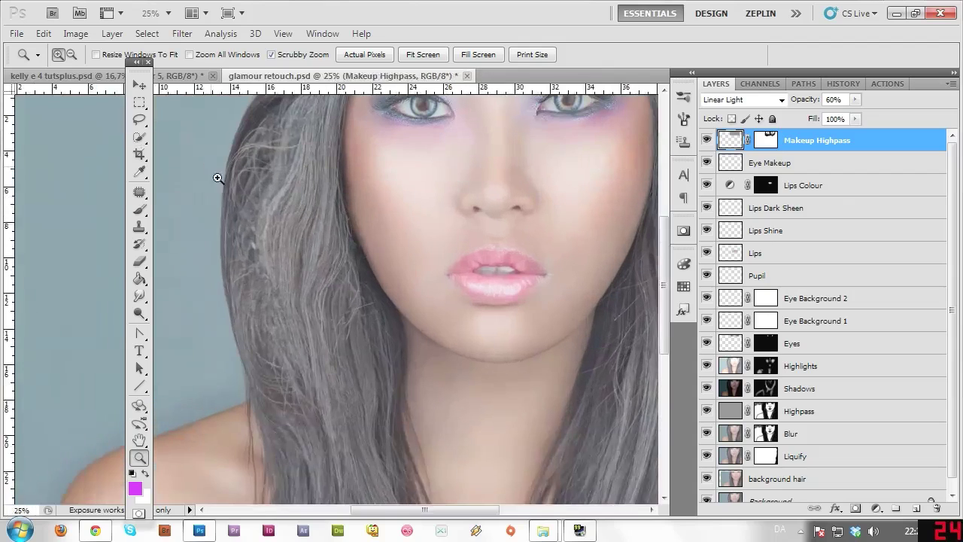
scroll(225, 188, "up", 2)
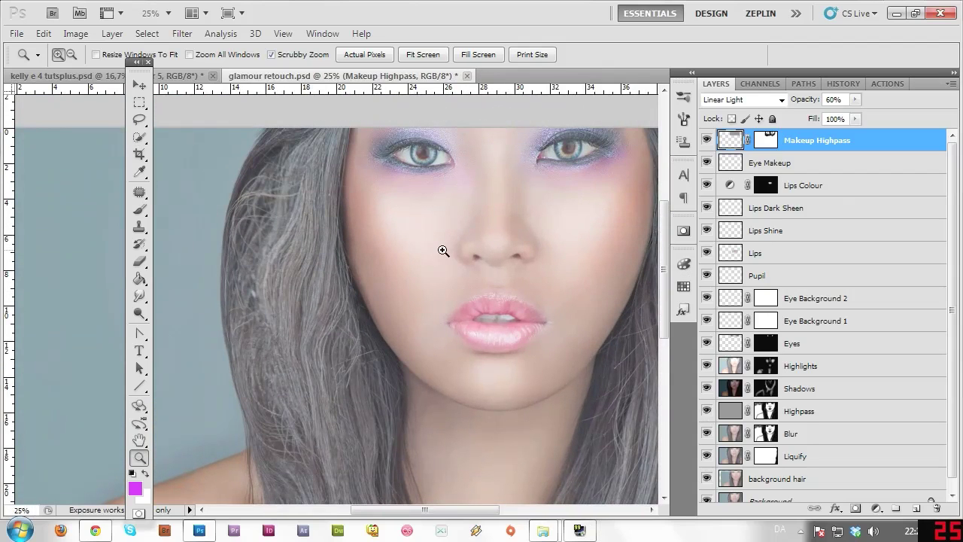
scroll(431, 329, "down", 4)
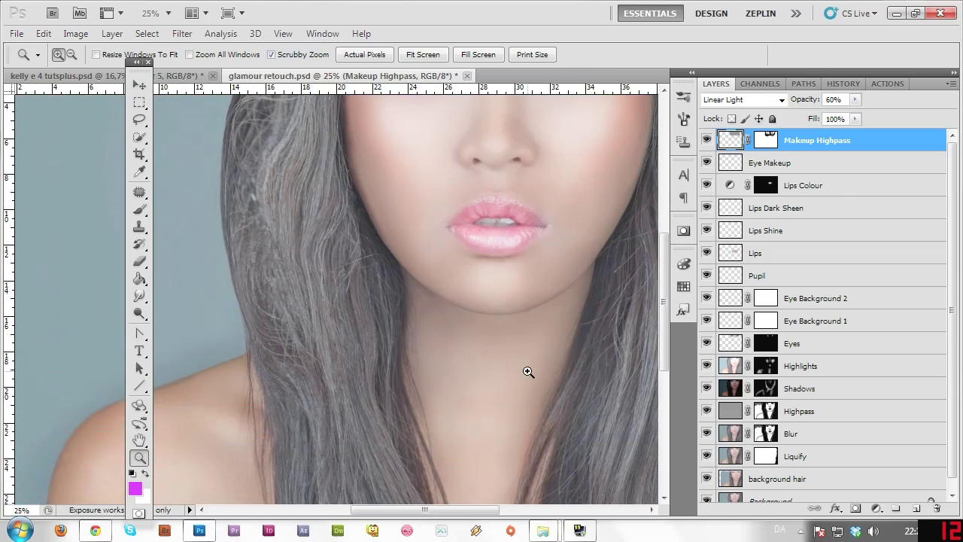
left_click(528, 372, "alt")
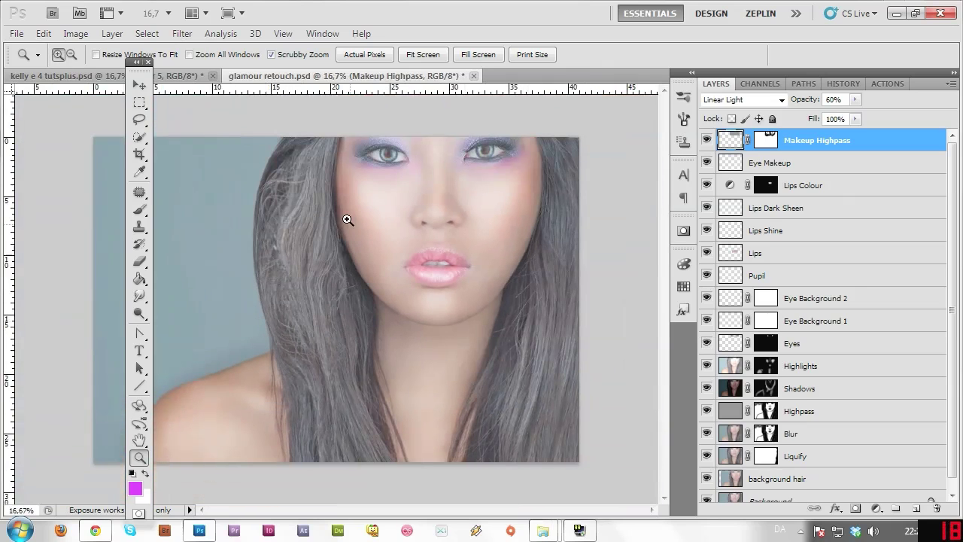
left_click(310, 231)
scroll(386, 341, "up", 1)
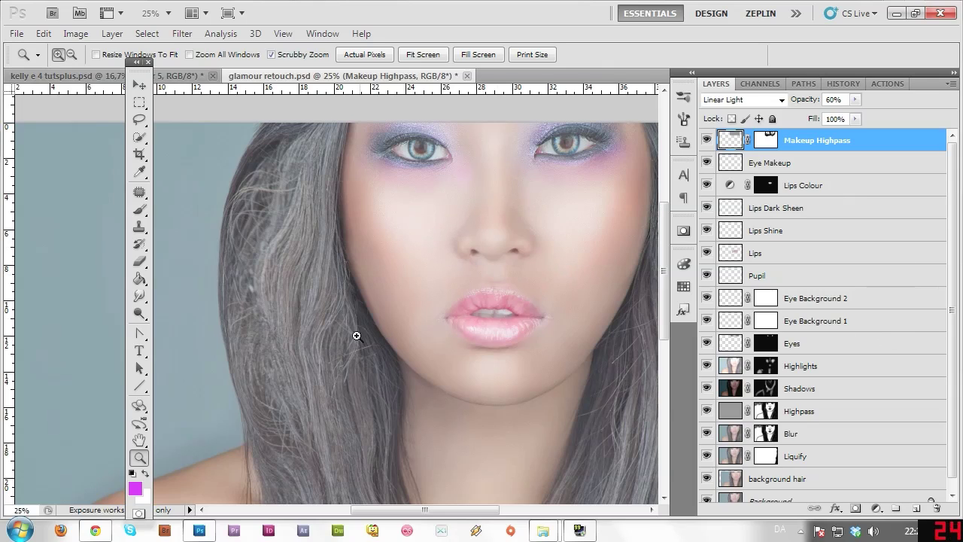
left_click(357, 336, "alt")
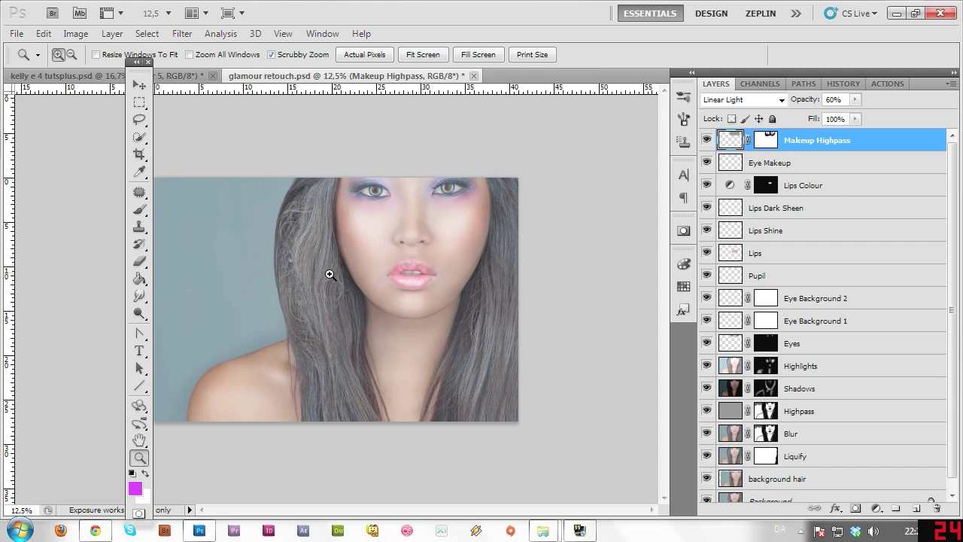
left_click(381, 308)
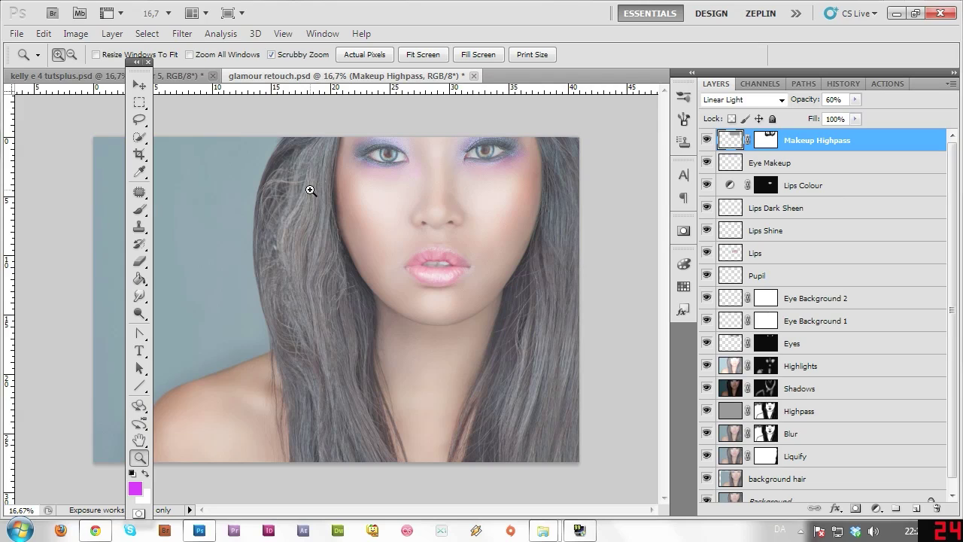
Lasso the smooth section of hair along the photo's lower-right edge and copy it to a new layer.
left_click(140, 119)
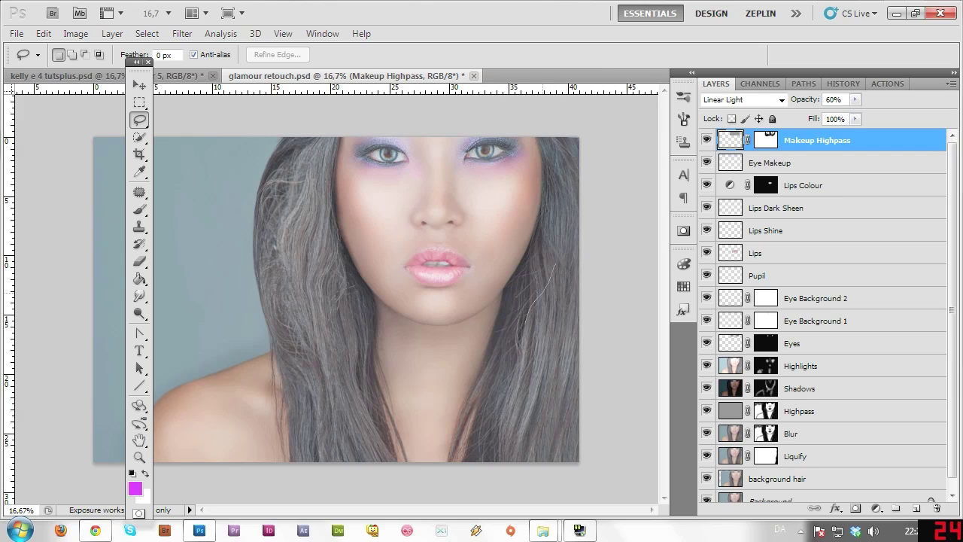
left_click_drag(555, 263, 637, 230)
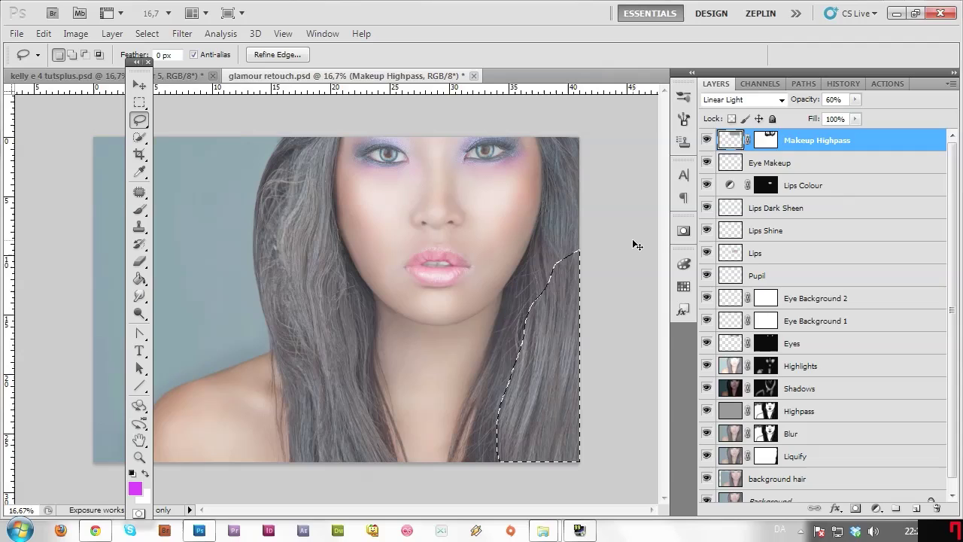
key("ctrl+j")
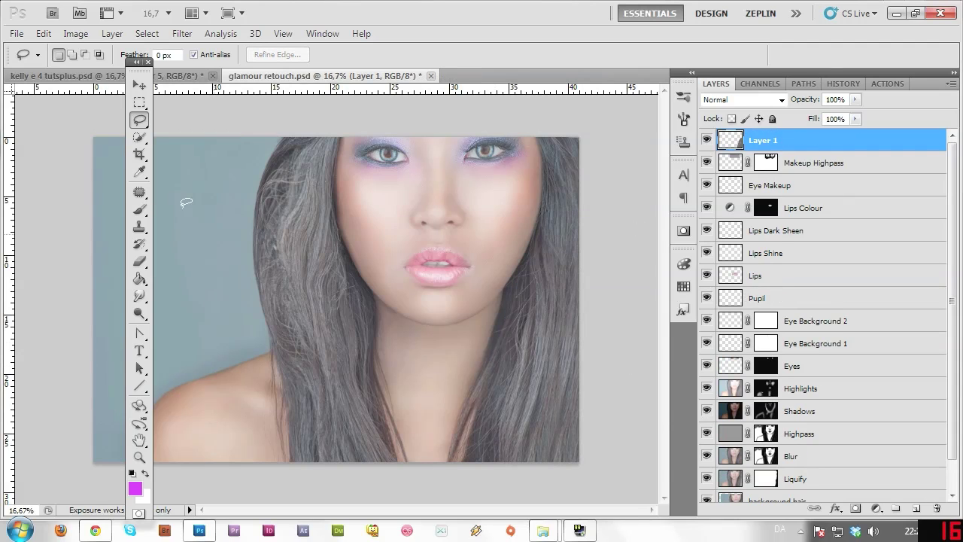
Place the copied hair patch over the frizzy hair on the left side of the face and flip it horizontally.
left_click(139, 85)
left_click_drag(485, 320, 307, 289)
key("ctrl+t")
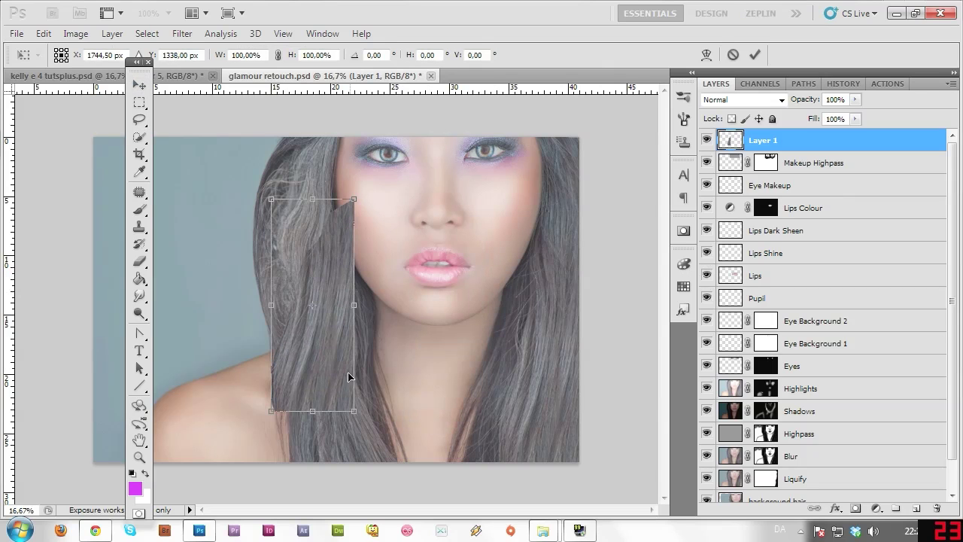
right_click(324, 371)
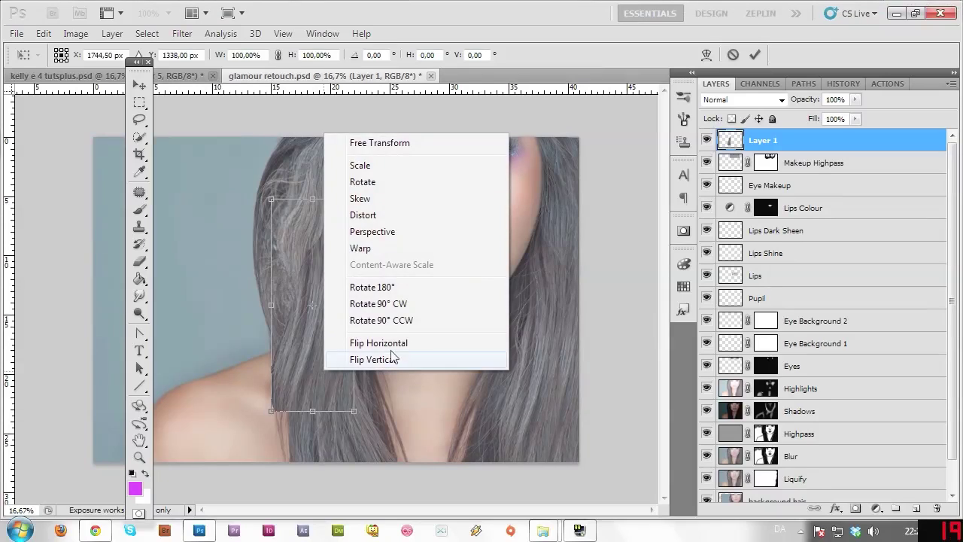
left_click(404, 340)
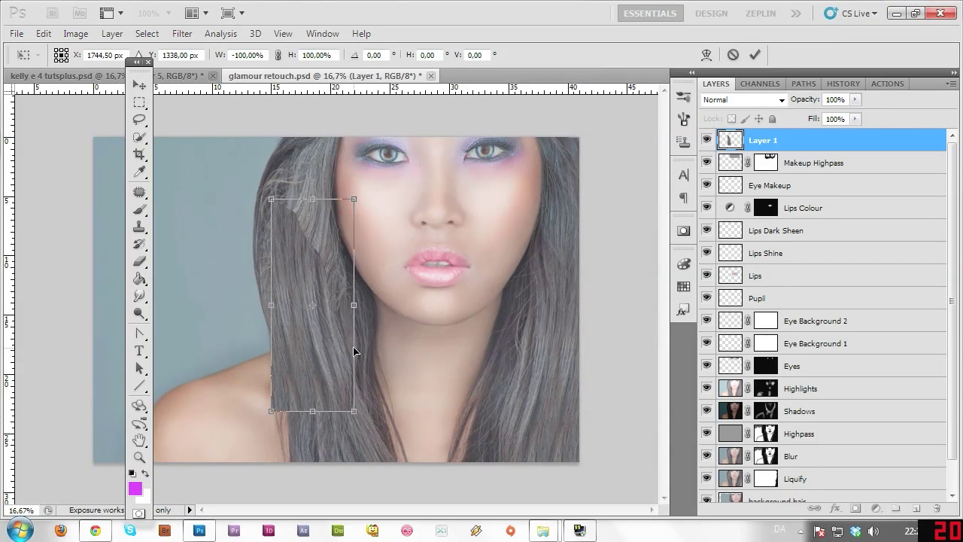
key("Return")
left_click_drag(322, 337, 311, 294)
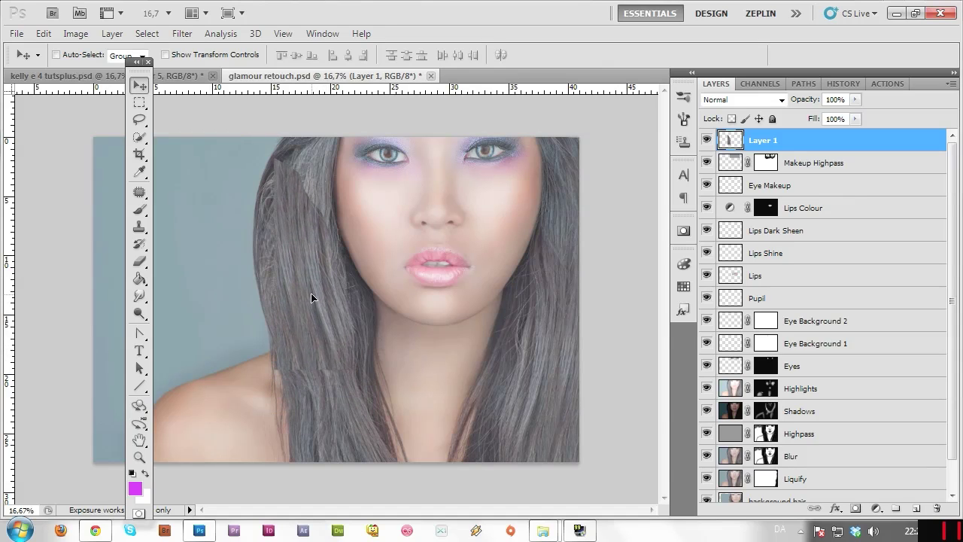
Add a layer mask to the hair patch and paint its hard edges away with a 152 px black brush.
left_click(856, 509)
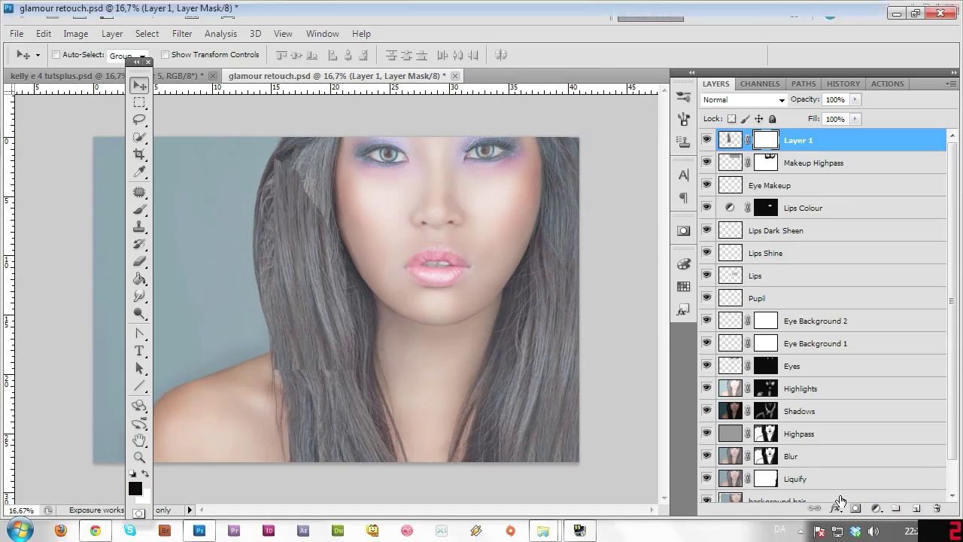
left_click(139, 210)
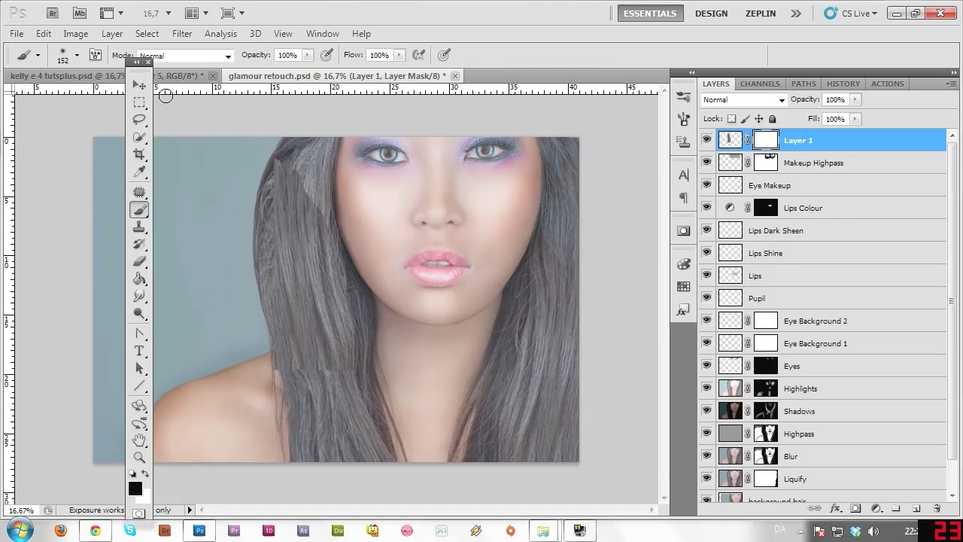
mouse_move(316, 195)
left_mouse_down()
mouse_move(297, 164)
mouse_move(275, 191)
mouse_move(285, 151)
mouse_move(288, 182)
mouse_move(292, 163)
mouse_move(272, 242)
mouse_move(278, 233)
mouse_move(275, 344)
mouse_move(297, 358)
mouse_move(325, 441)
left_mouse_up()
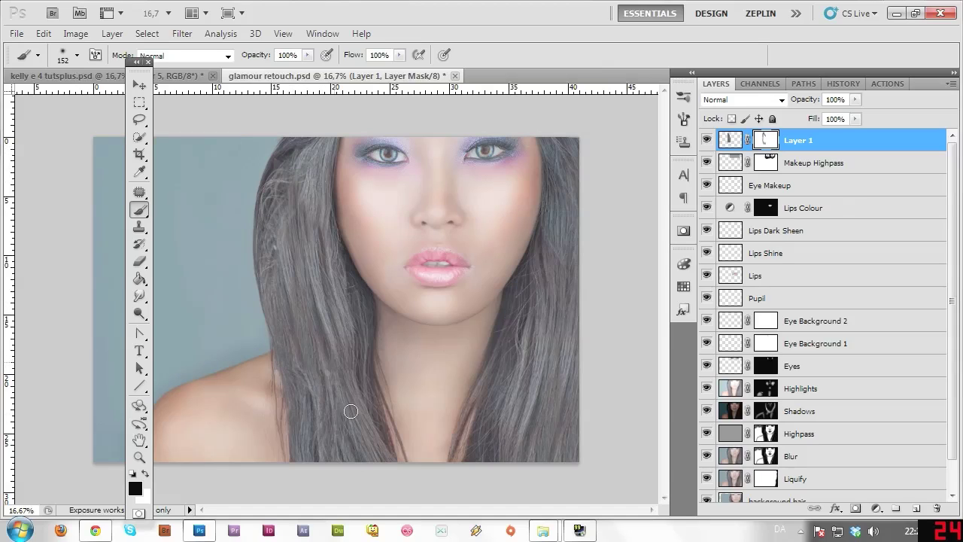
left_click_drag(340, 381, 321, 172)
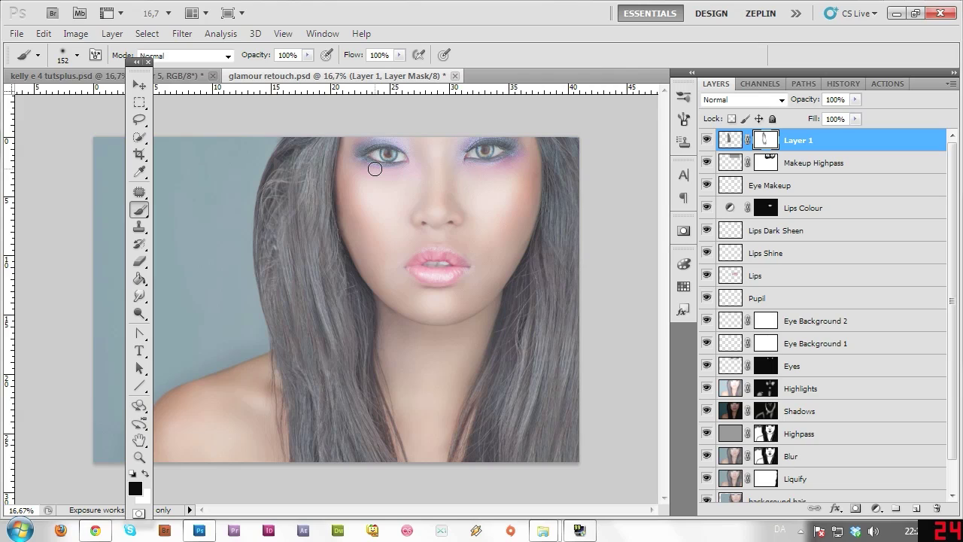
Shift the masked hair patch slightly downward and brush more black on its mask to blend the lower edges.
left_click(139, 85)
left_click_drag(314, 338, 319, 354)
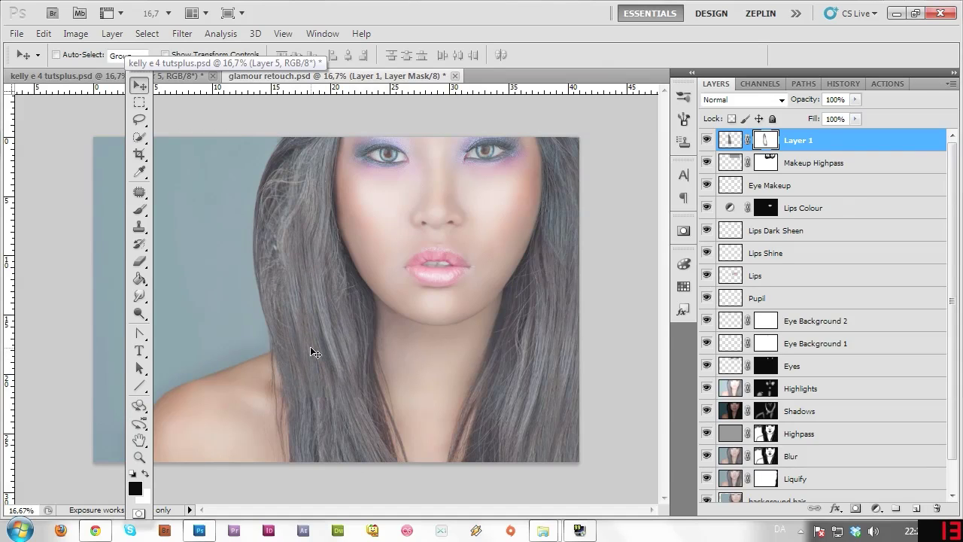
key("b")
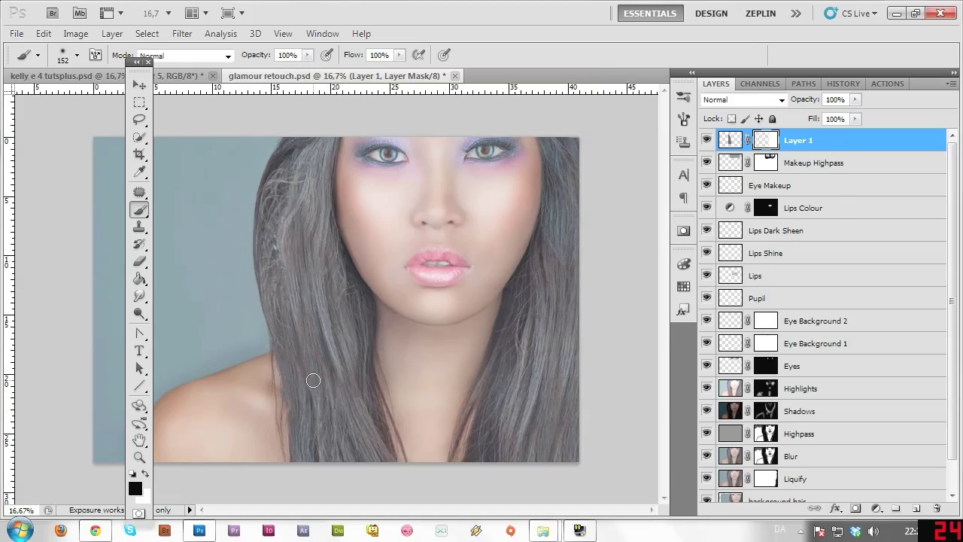
left_click_drag(313, 380, 303, 413)
left_click_drag(369, 411, 364, 405)
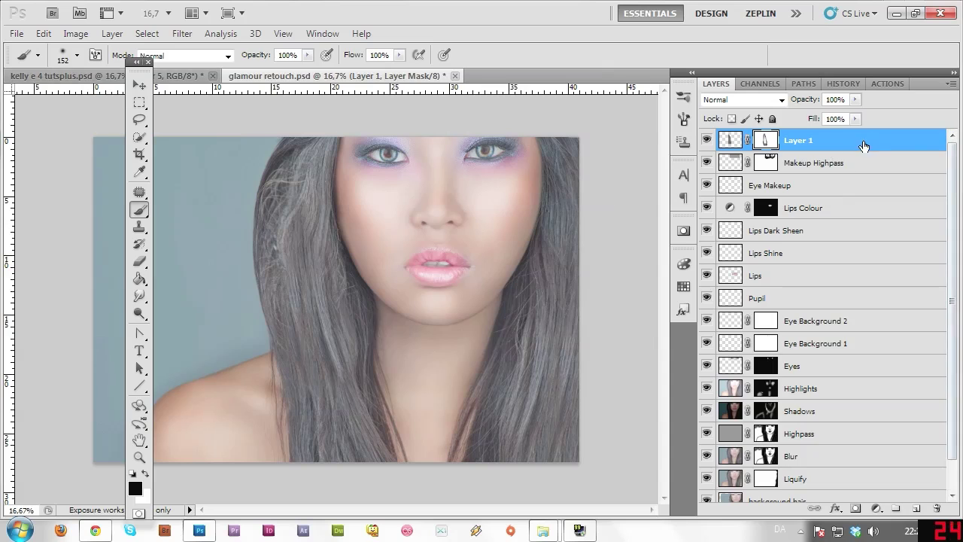
Duplicate the masked hair patch layer and delete the layer mask from the duplicate.
left_click_drag(864, 144, 916, 509)
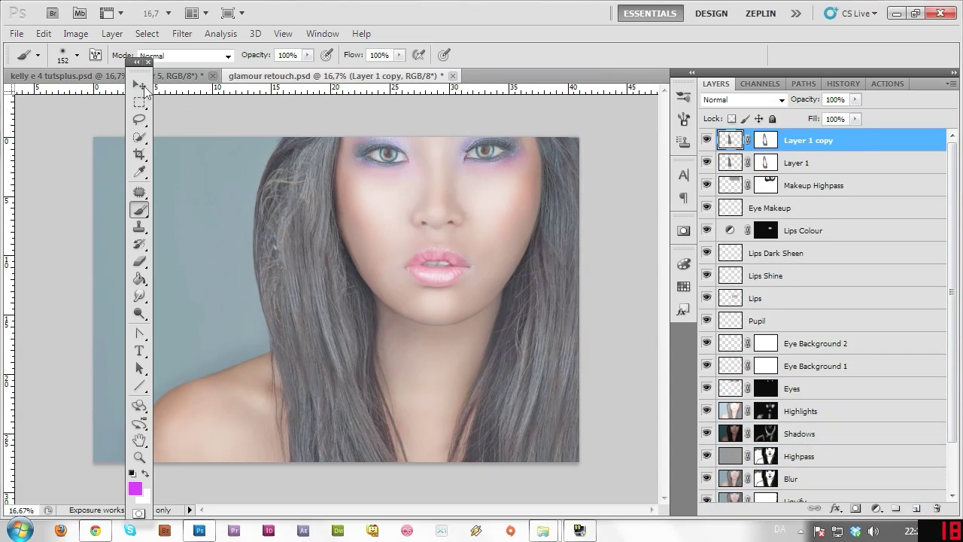
key("v")
right_click(771, 143)
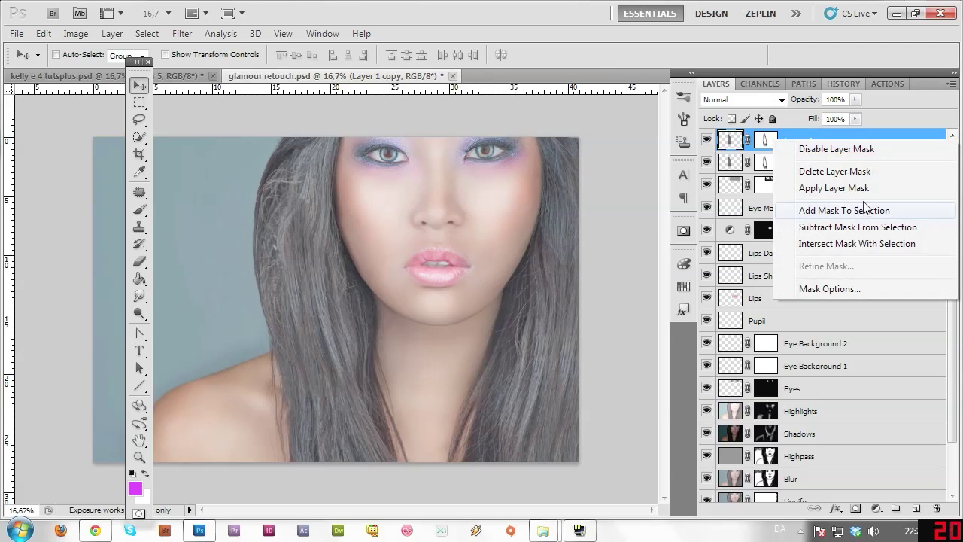
left_click(865, 173)
Flip the duplicated hair patch horizontally and position it over the upper part of the left-side hair.
left_click_drag(567, 284, 393, 282)
key("ctrl+t")
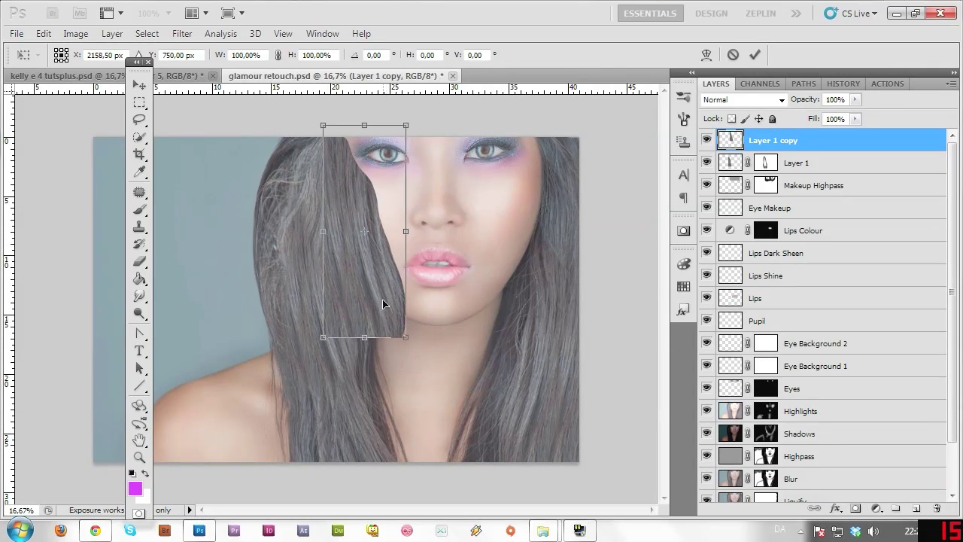
right_click(382, 299)
left_click(469, 273)
left_click_drag(410, 304, 304, 233)
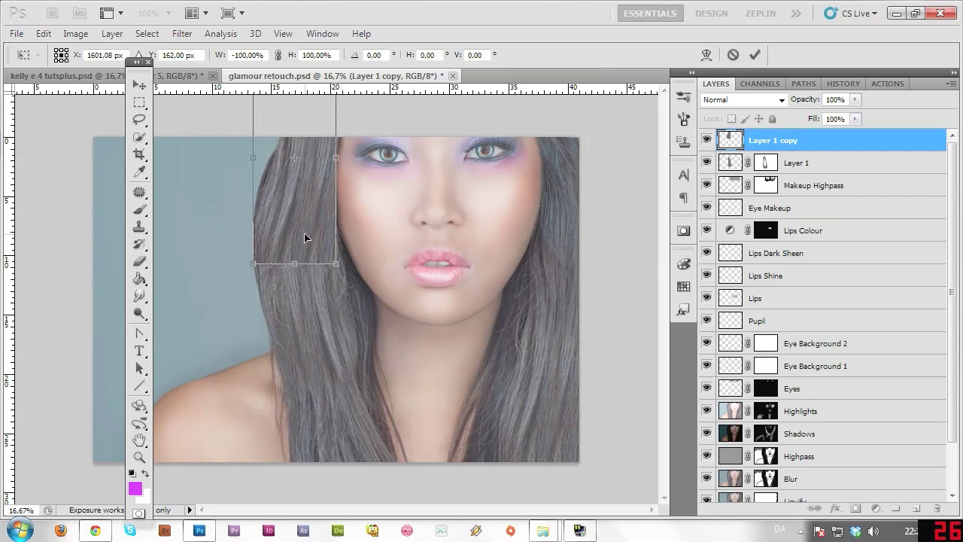
key("Return")
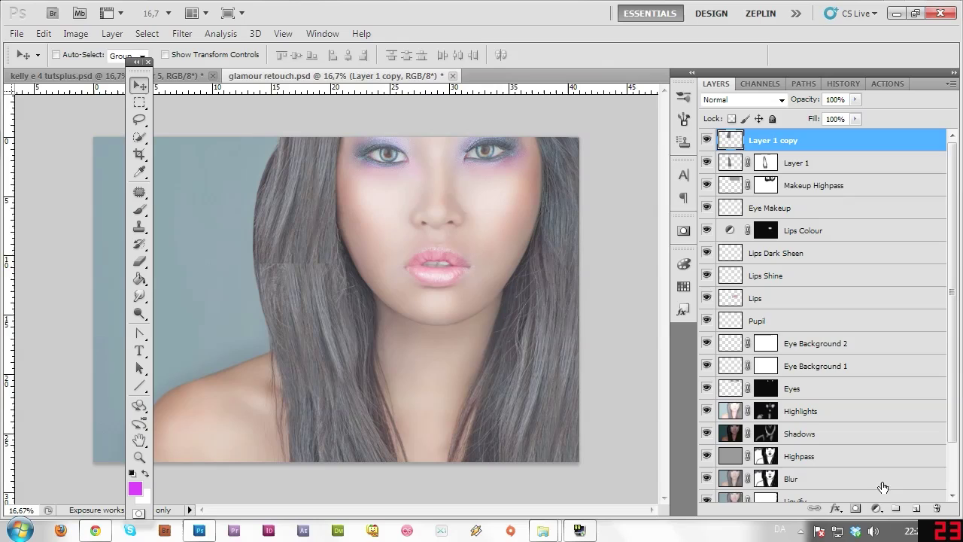
Add a layer mask to the upper hair patch and paint black around its edges to blend it in.
left_click(855, 510)
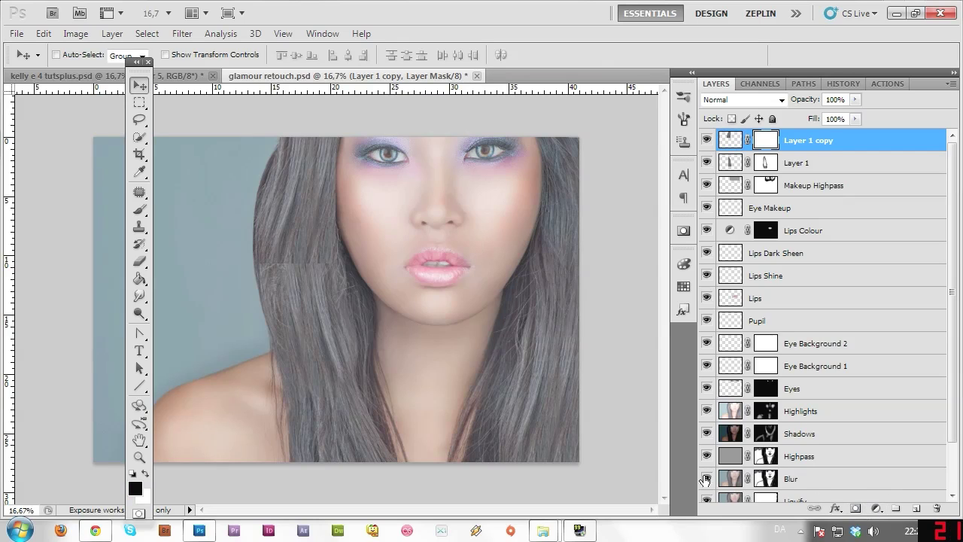
key("b")
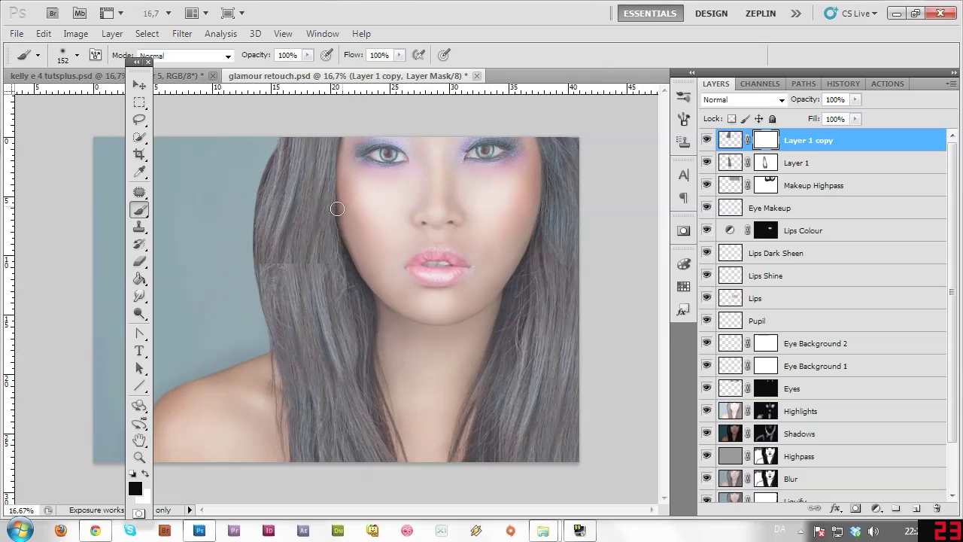
mouse_move(300, 125)
left_mouse_down()
mouse_move(276, 159)
mouse_move(252, 256)
left_mouse_up()
mouse_move(256, 303)
left_mouse_down()
mouse_move(268, 209)
mouse_move(273, 300)
mouse_move(285, 282)
mouse_move(273, 209)
mouse_move(273, 261)
mouse_move(301, 276)
mouse_move(325, 266)
left_mouse_up()
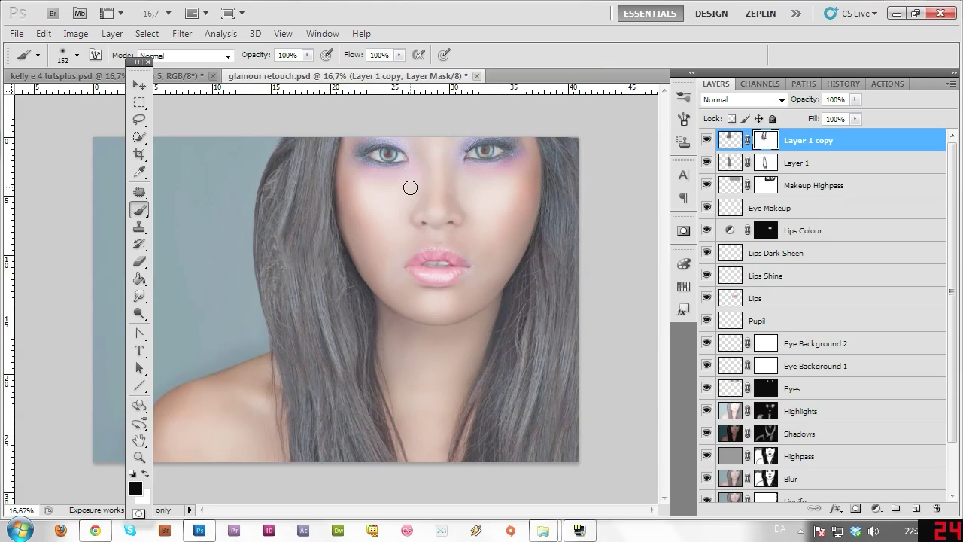
mouse_move(287, 216)
left_mouse_down()
mouse_move(288, 245)
mouse_move(290, 217)
left_mouse_up()
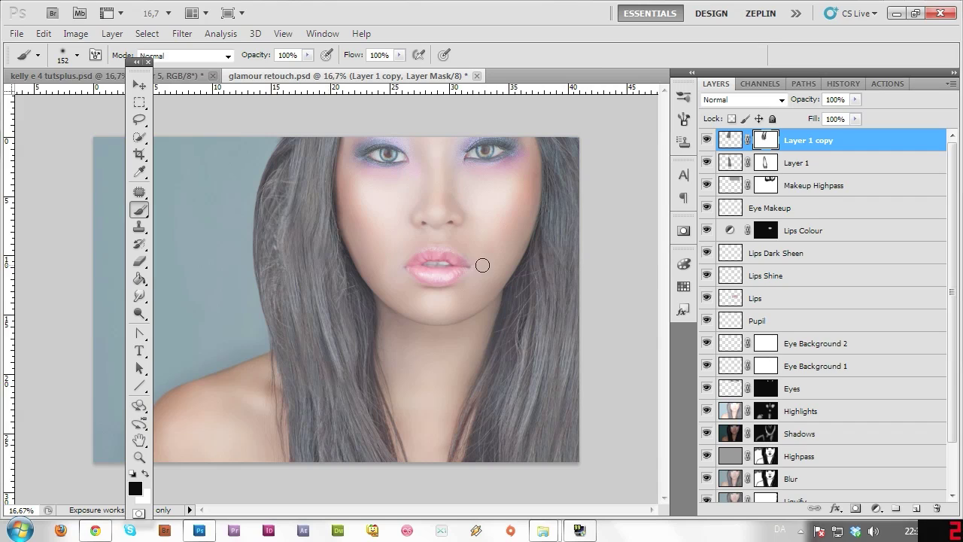
Duplicate the upper hair patch layer, move the duplicate down and to the left, and delete its layer mask.
left_click_drag(878, 147, 916, 509)
left_click(139, 84)
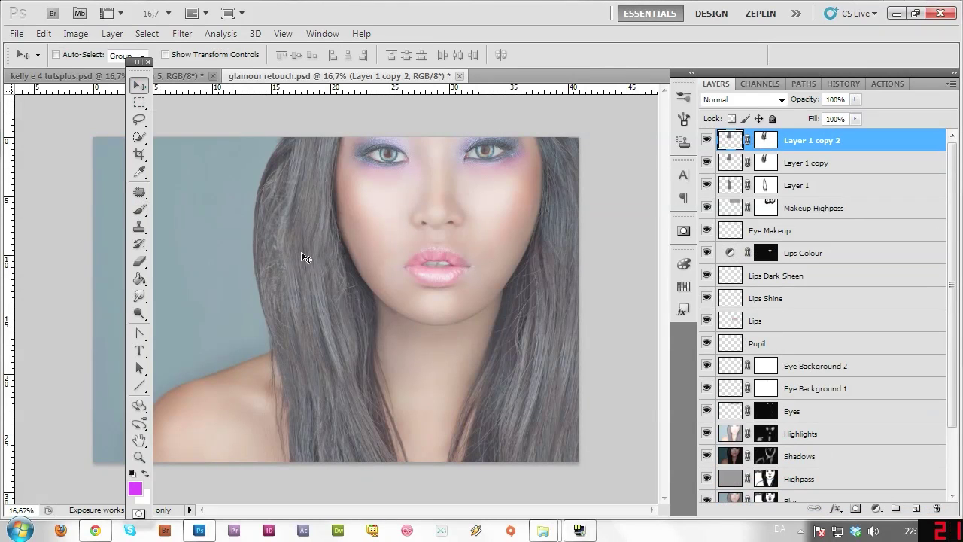
left_click_drag(319, 287, 303, 324)
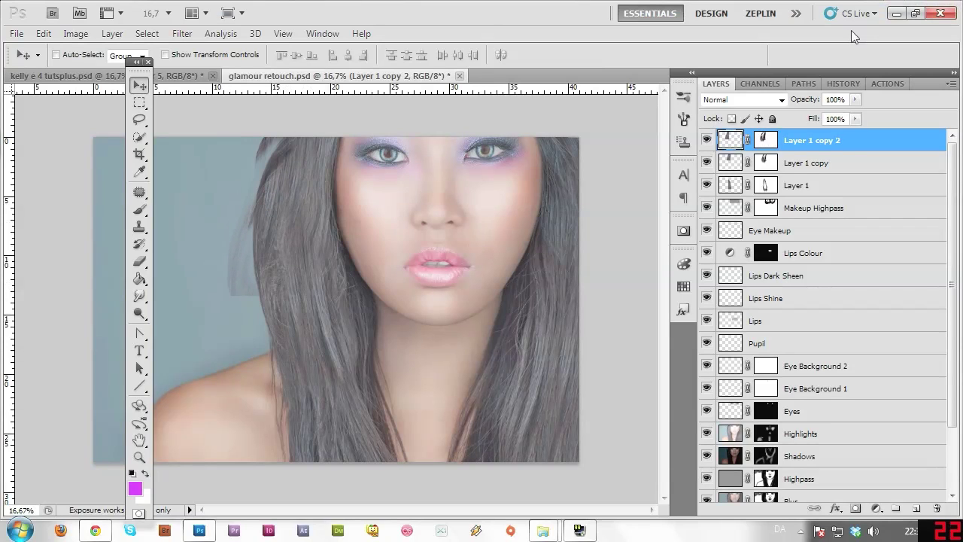
right_click(763, 145)
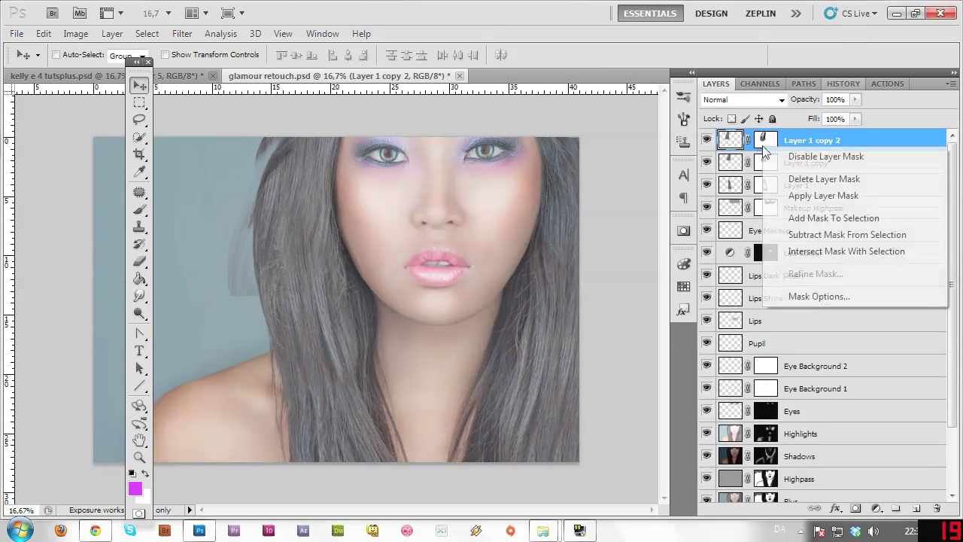
left_click(856, 195)
Move the newest hair patch up over the left-side hair, add a layer mask and paint black to blend its edges.
left_click_drag(316, 245, 325, 203)
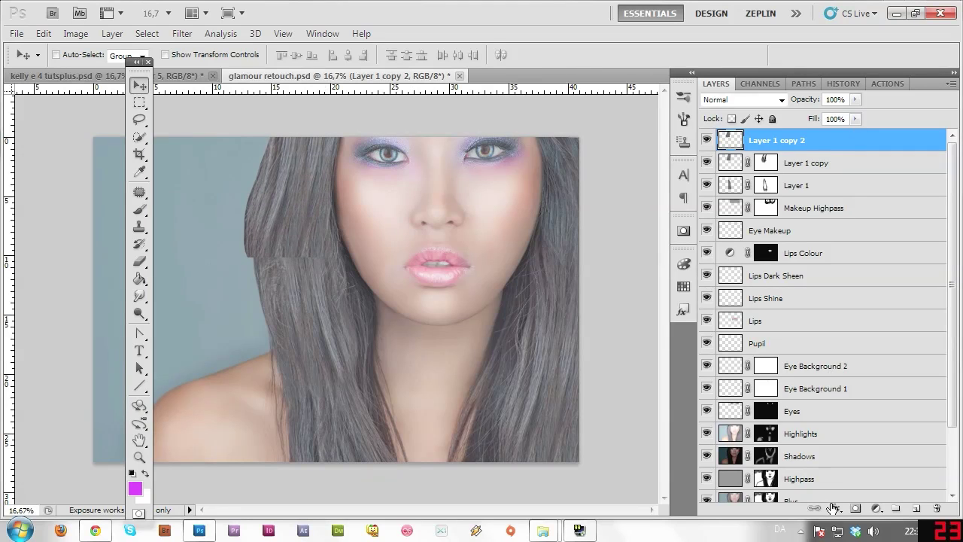
left_click(855, 508)
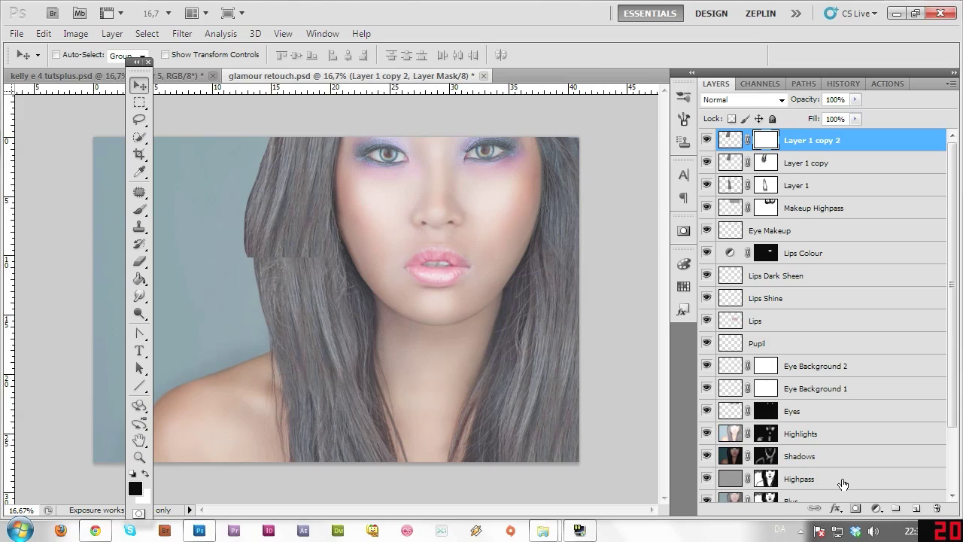
key("b")
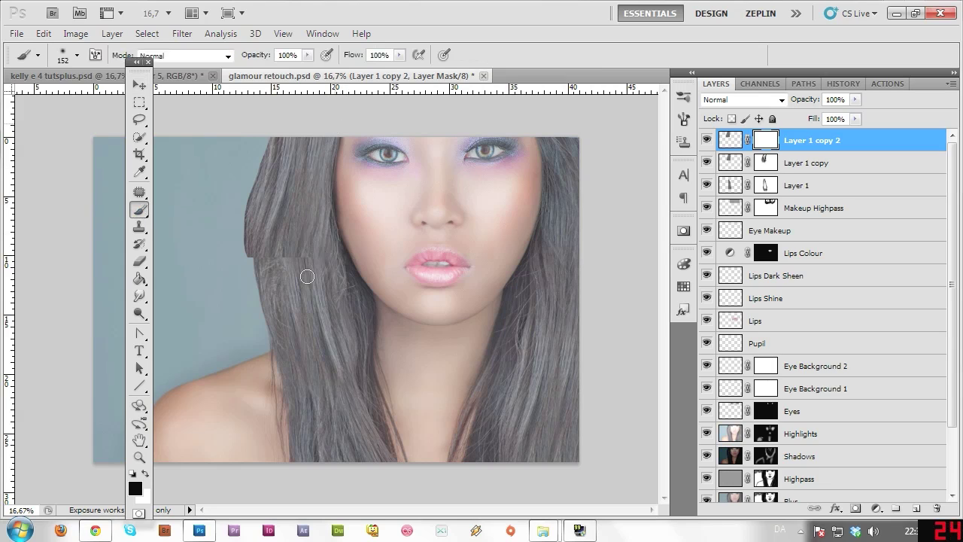
mouse_move(307, 277)
left_mouse_down()
mouse_move(253, 259)
mouse_move(241, 238)
mouse_move(249, 271)
mouse_move(259, 158)
mouse_move(243, 247)
mouse_move(291, 119)
left_mouse_up()
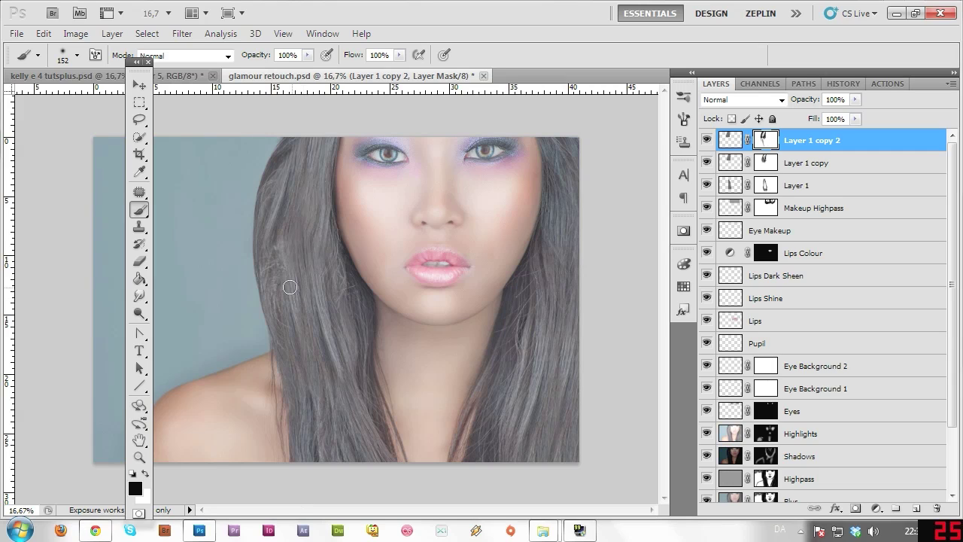
left_click_drag(295, 209, 293, 182)
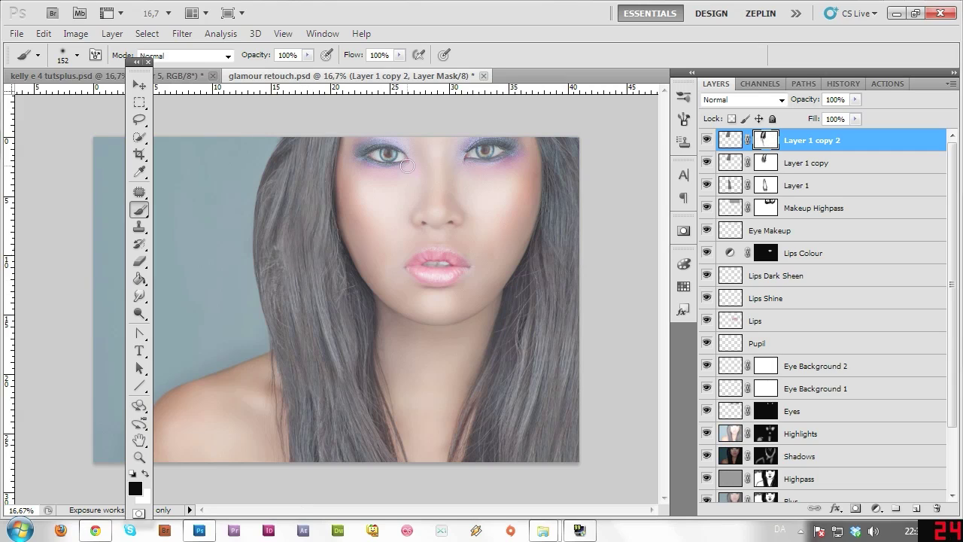
Merge the three hair patch layers into one layer and rename it Hair Patch.
left_click(764, 160)
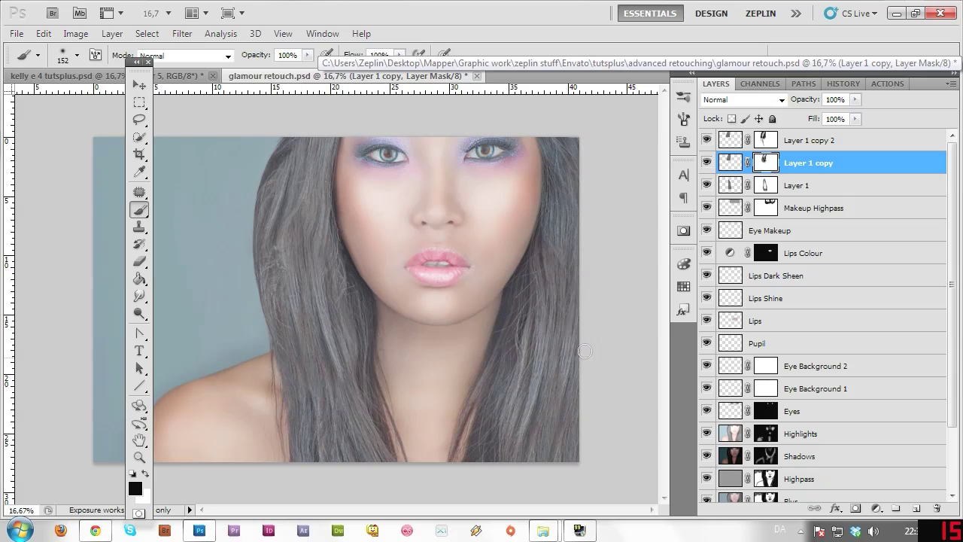
left_click(840, 140)
left_click(828, 188, "shift")
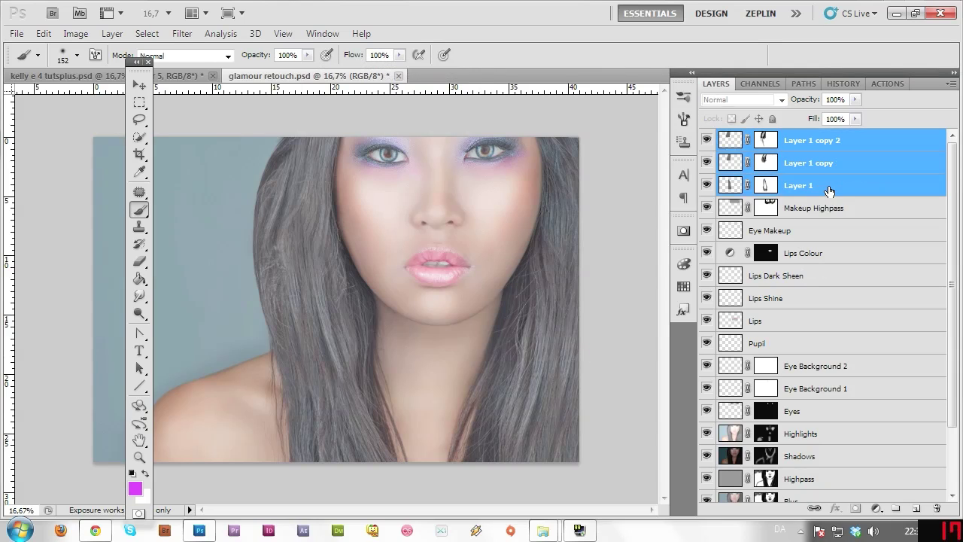
key("ctrl+e")
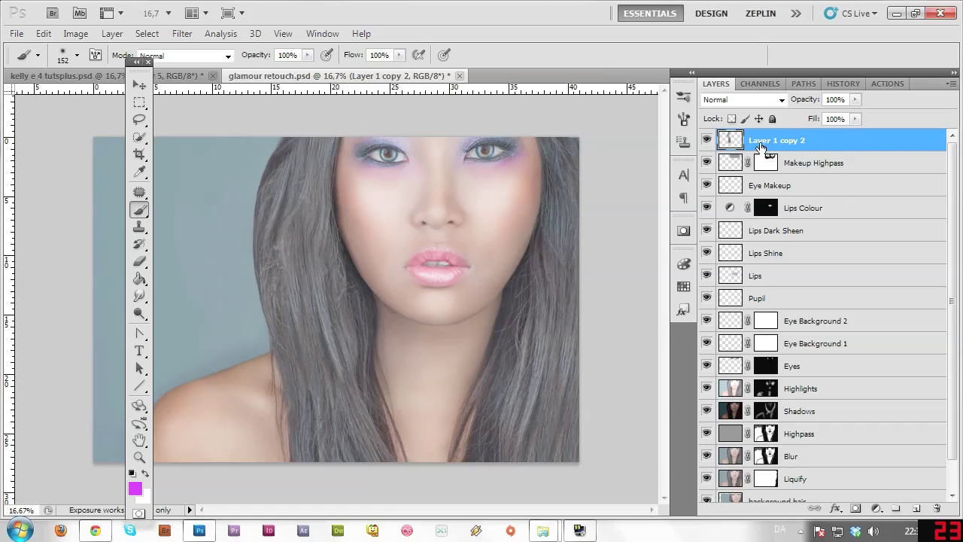
double_click(768, 140)
type("Hair Patch")
key("Return")
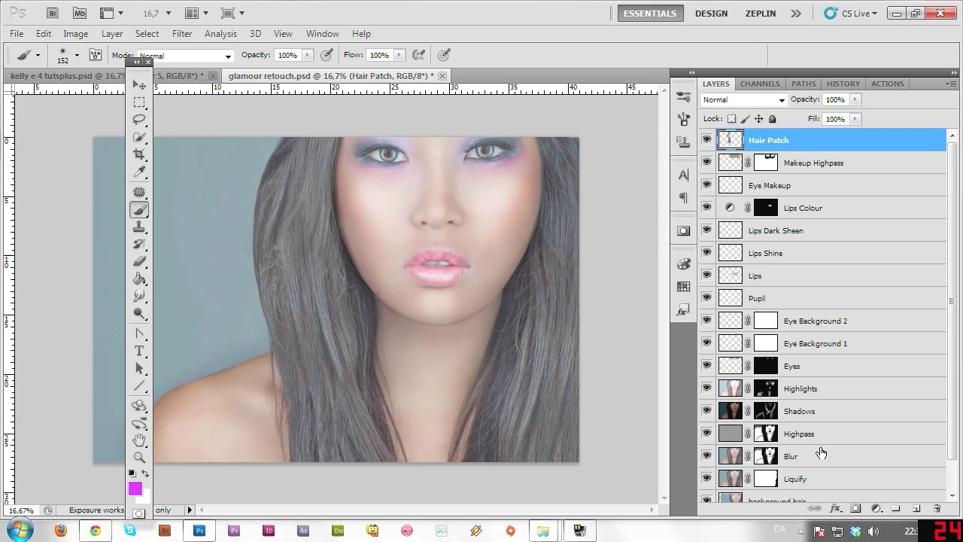
Add a brightening Curves adjustment layer, raising input 44 to output 78 and moving the white point to input 232.
left_click(877, 508)
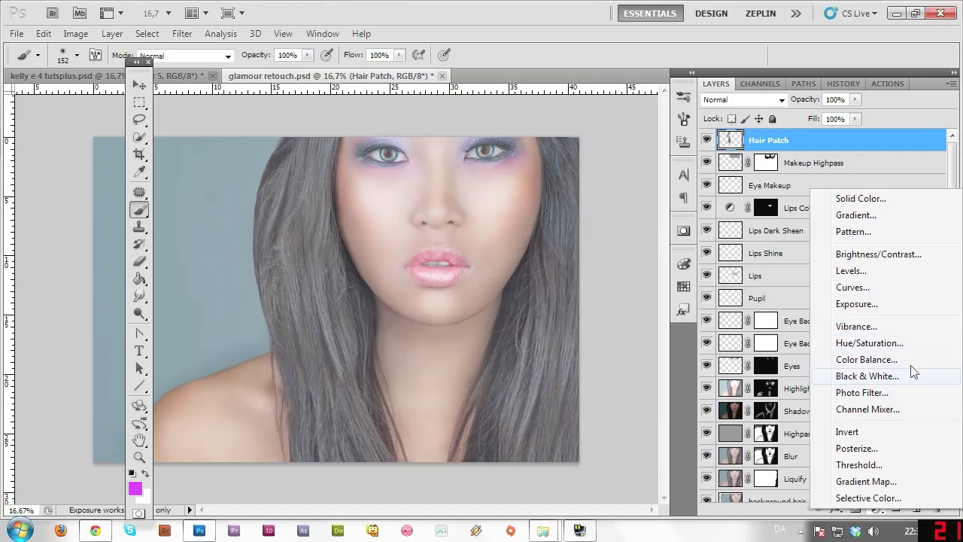
left_click(897, 291)
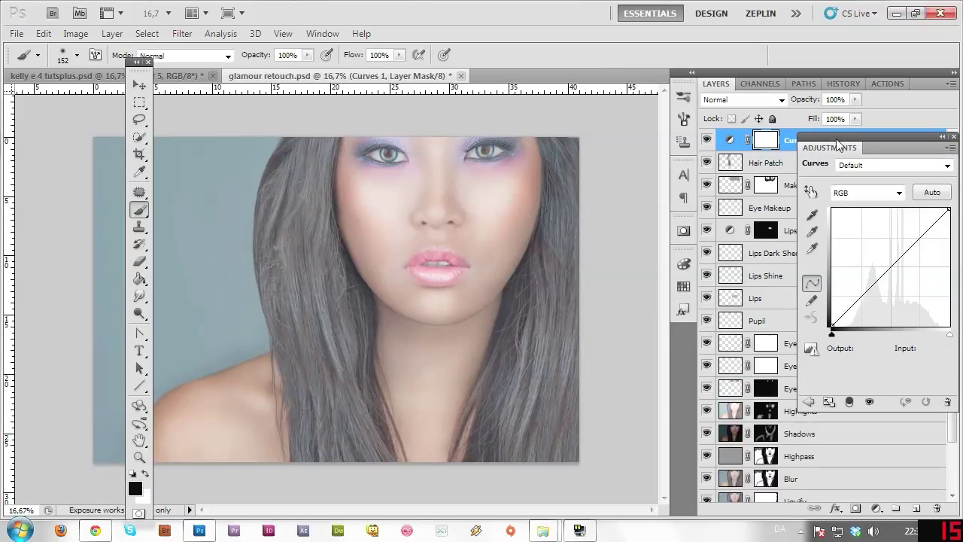
left_click(927, 228)
left_click_drag(927, 227, 922, 220)
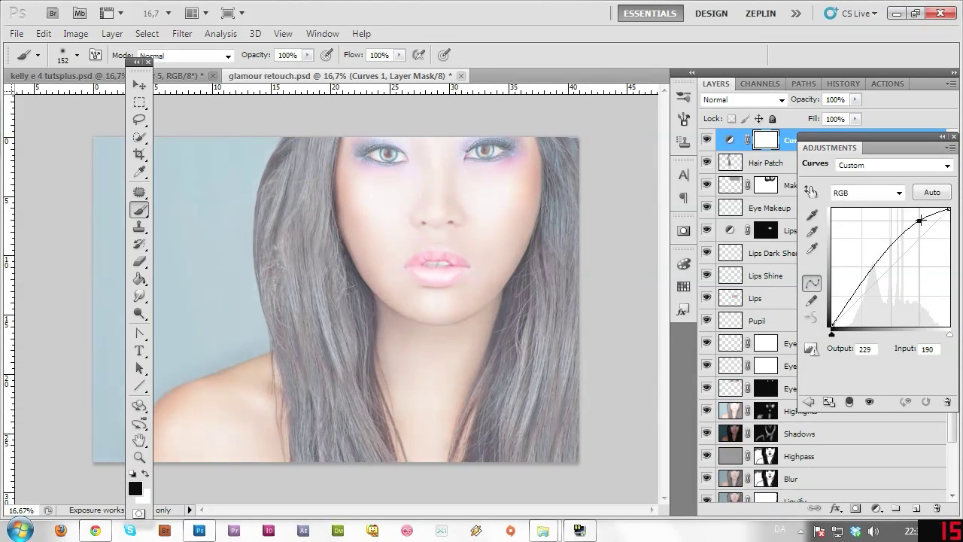
mouse_move(851, 293)
left_mouse_down()
mouse_move(838, 319)
mouse_move(851, 289)
left_mouse_up()
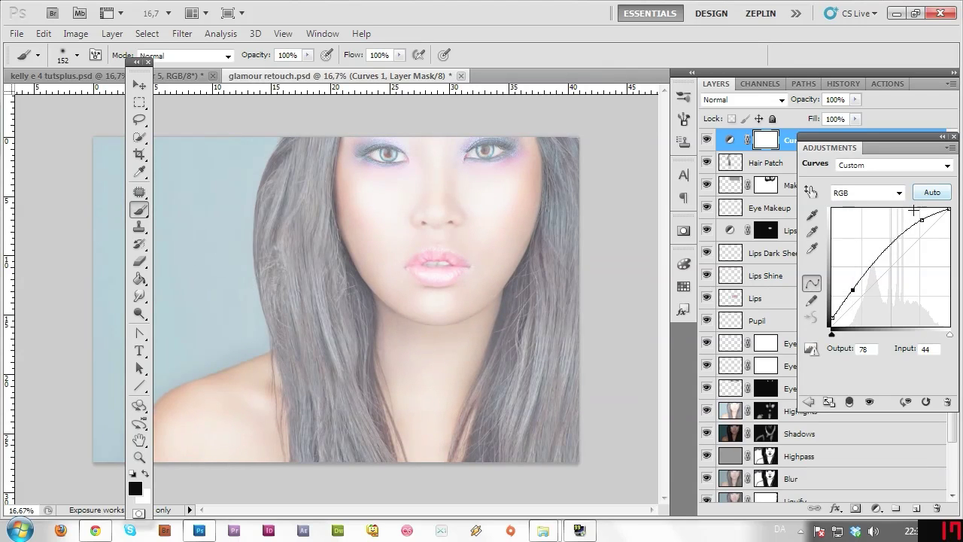
left_click_drag(922, 219, 939, 210)
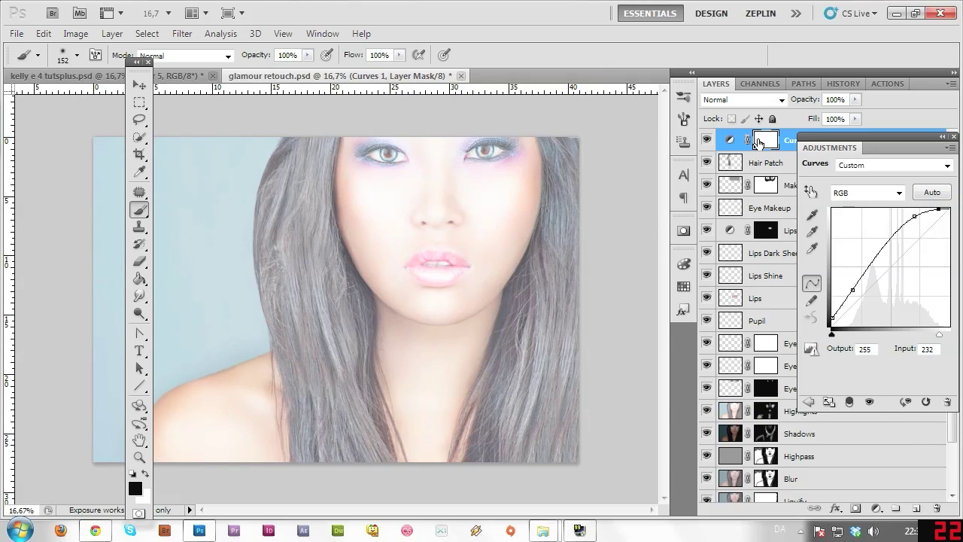
Invert the brightening Curves layer's mask to black and rename the layer Hair Highlights.
key("ctrl+i")
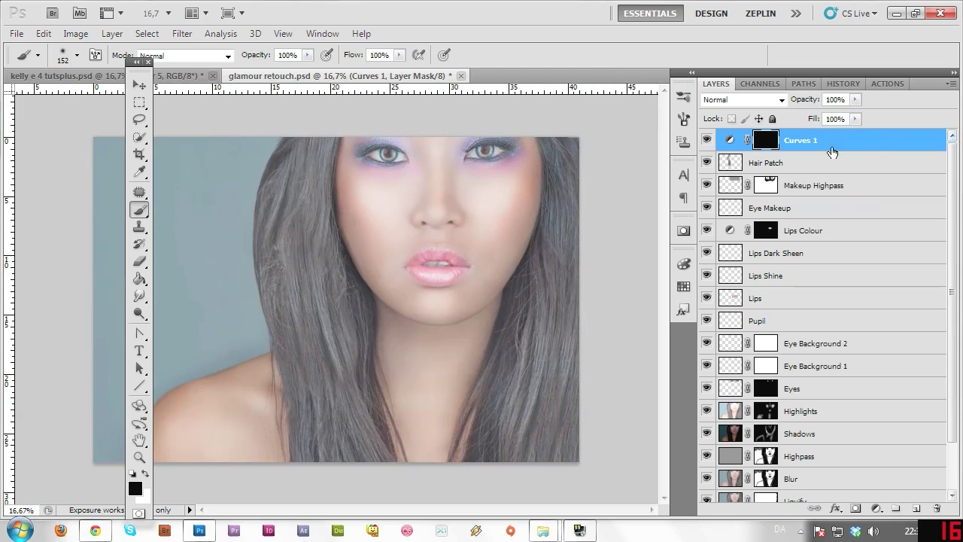
double_click(802, 141)
type("Ha")
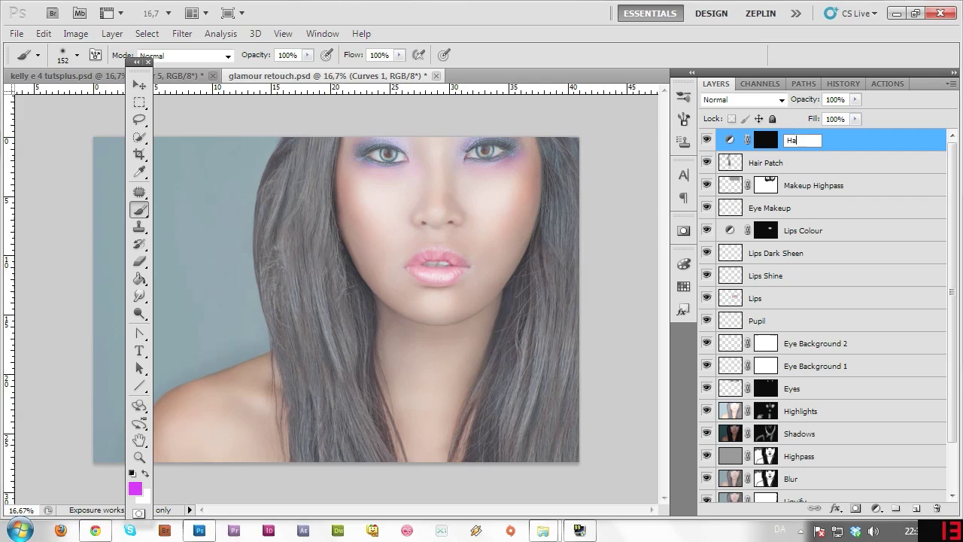
key("BackSpace")
key("BackSpace")
type("r Highligh")
key("Return")
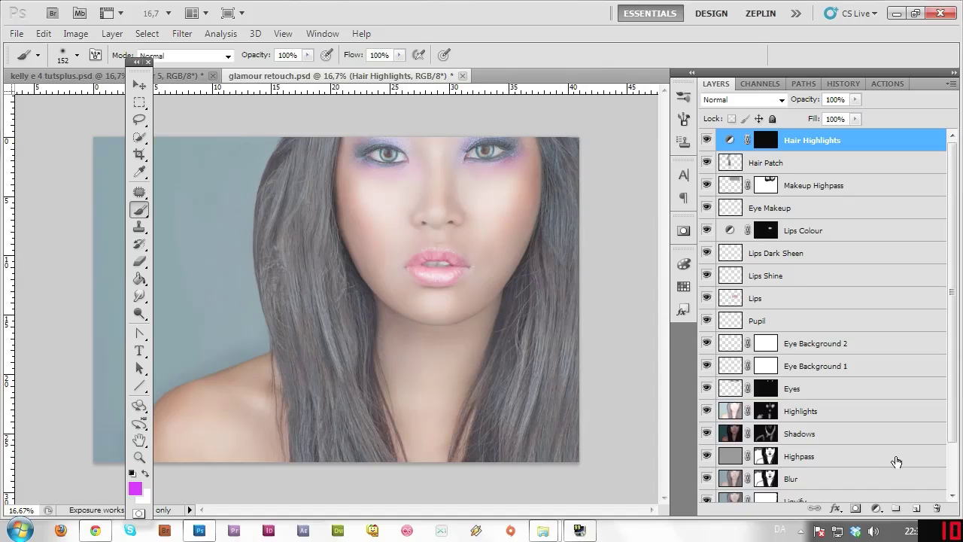
Add a darkening Curves adjustment layer, lowering input 201 to about output 134 and the white point's output to 229.
left_click(876, 509)
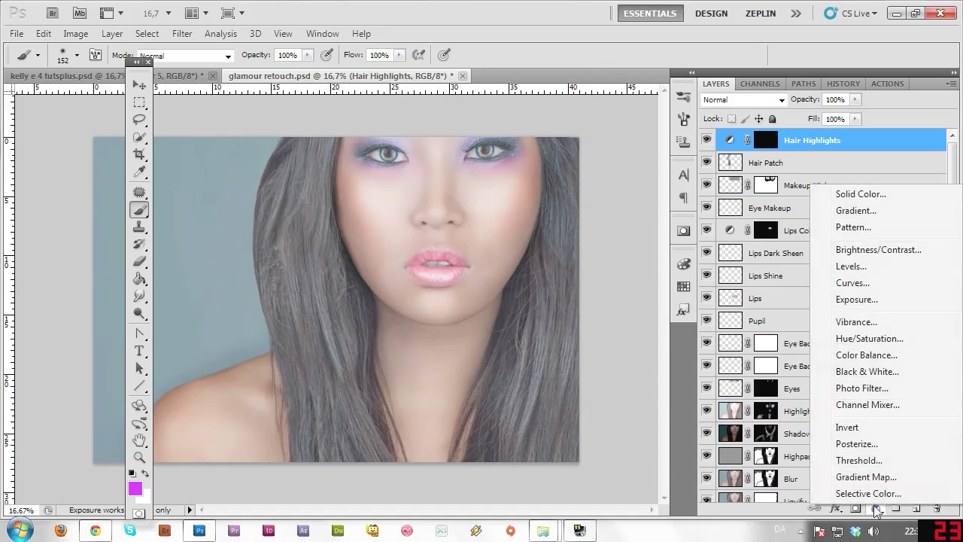
left_click(885, 283)
left_click_drag(868, 292, 879, 303)
left_click(921, 260)
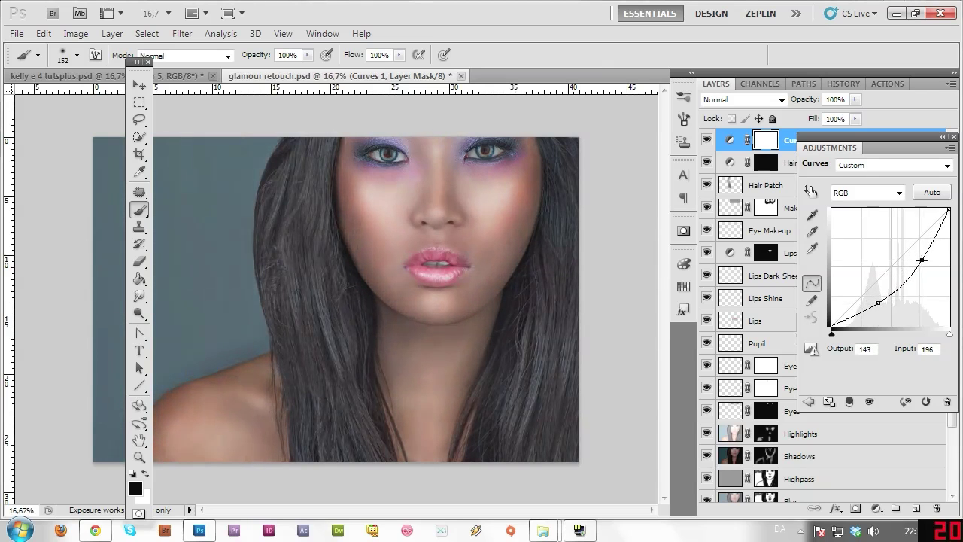
left_click_drag(949, 210, 951, 221)
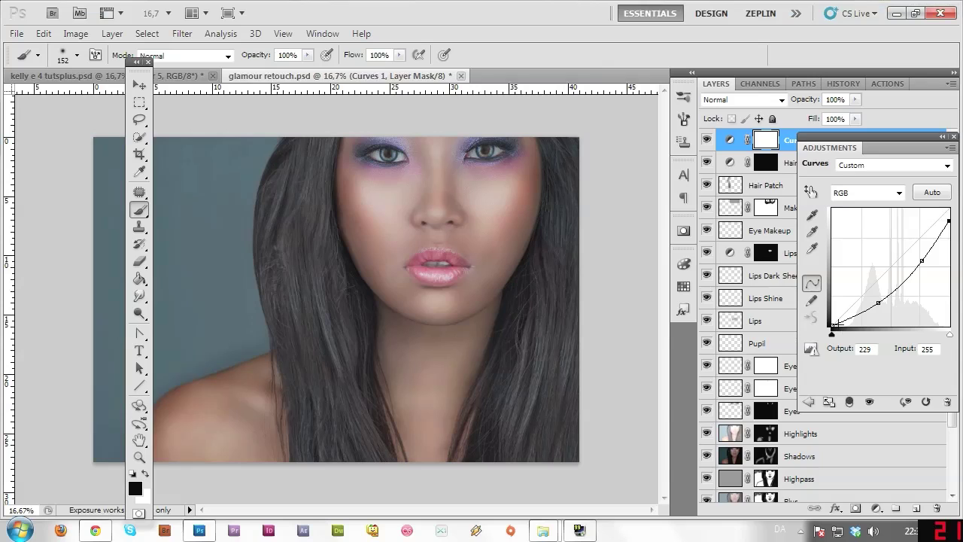
left_click_drag(832, 325, 887, 304)
left_click_drag(922, 260, 923, 262)
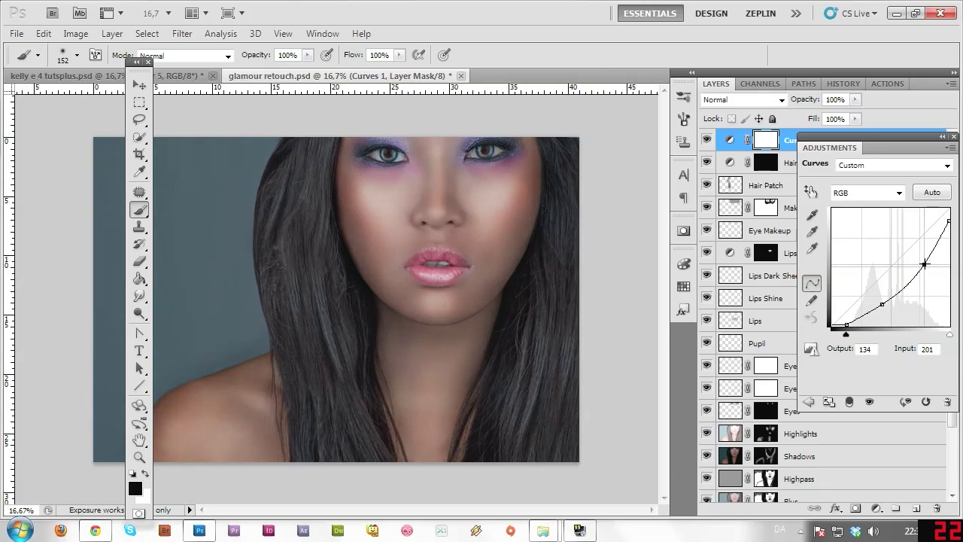
left_click(953, 137)
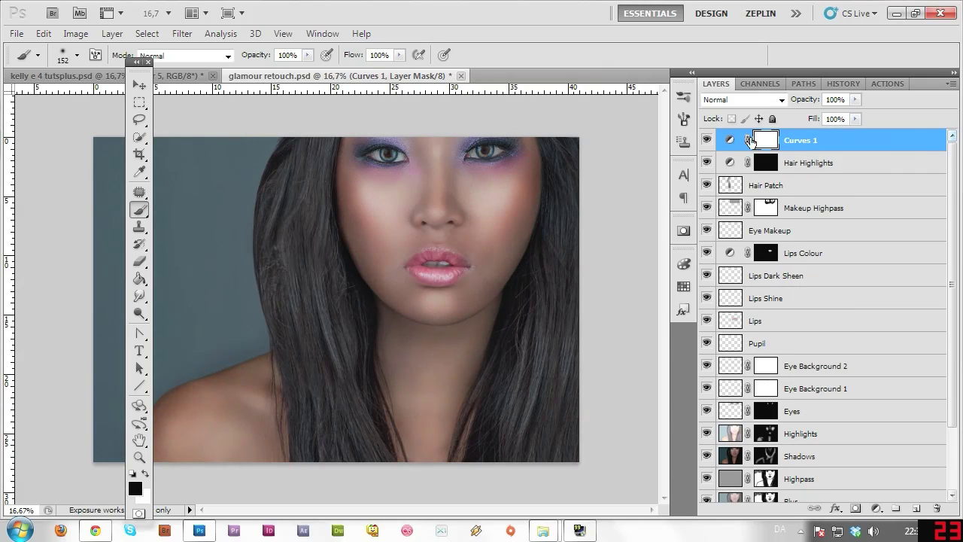
Rename the darkening Curves layer Hair Shadows and invert its mask to black.
double_click(801, 140)
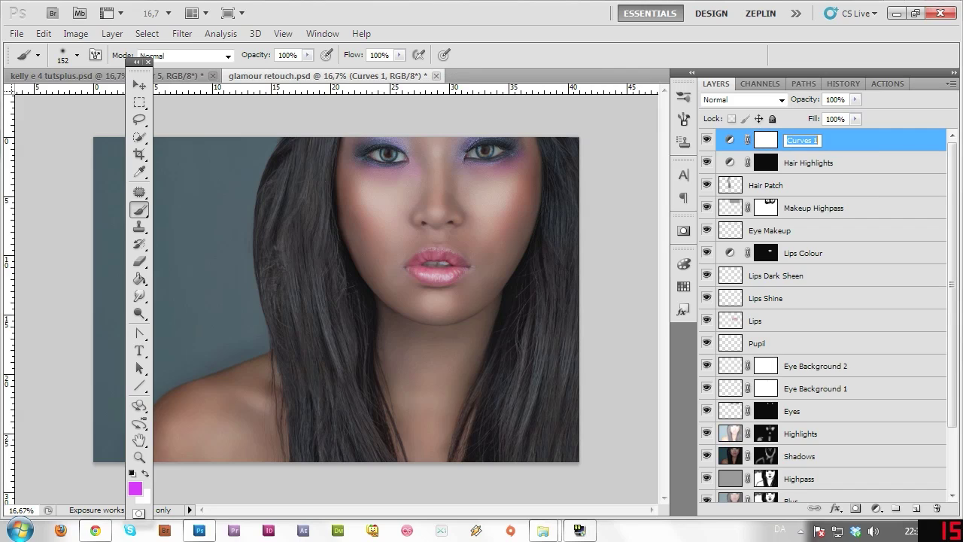
type("Hair Shadows")
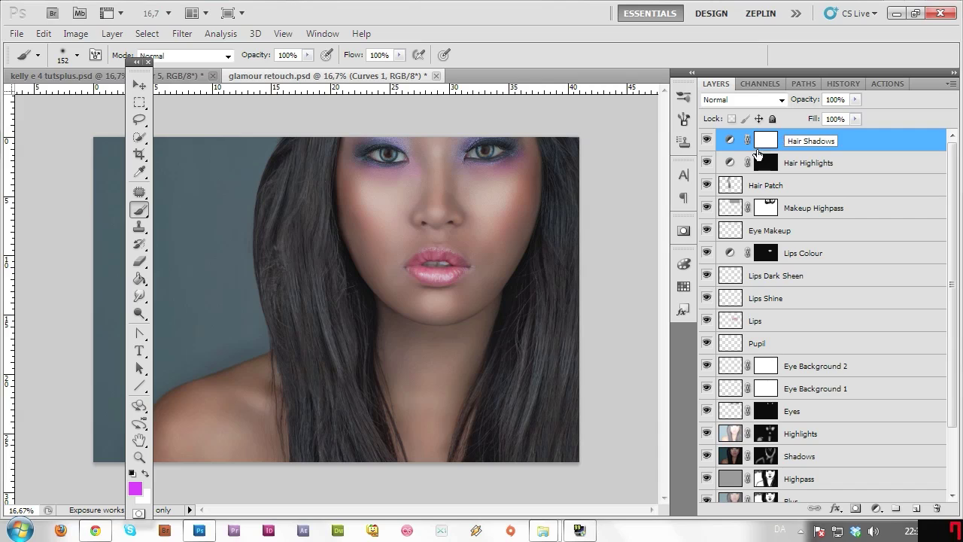
key("Return")
left_click(769, 148)
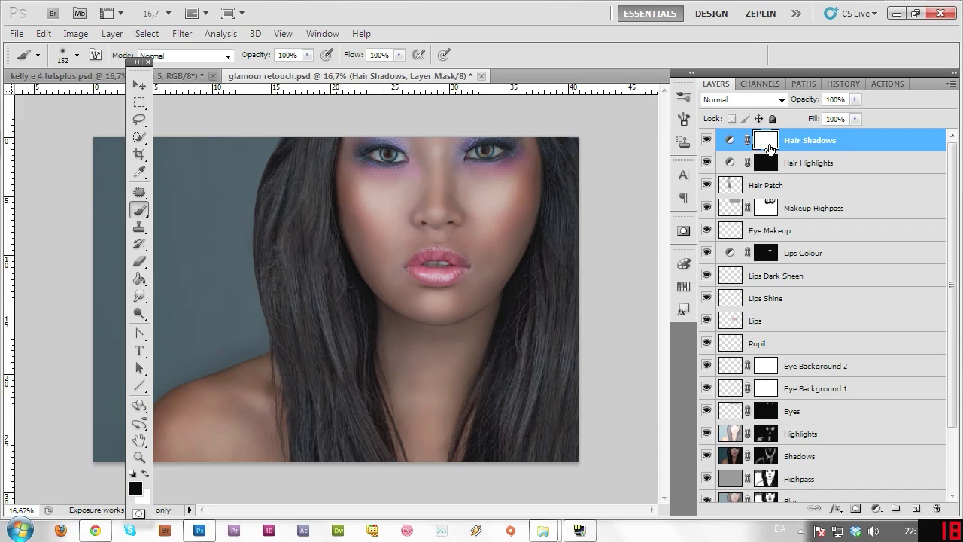
key("ctrl+i")
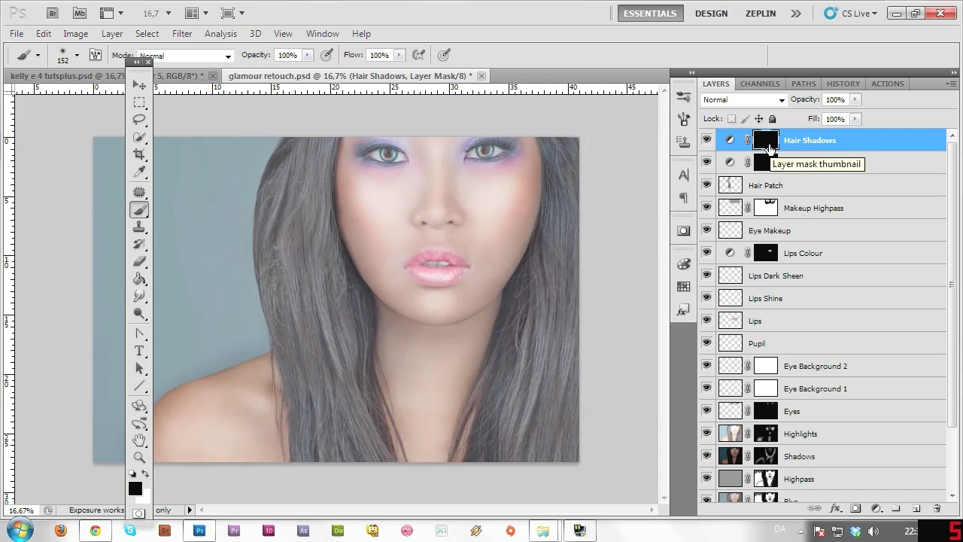
Paint white on the Hair Shadows mask along the hair on both sides of the face and neck and down the left-side hair.
left_click(146, 473)
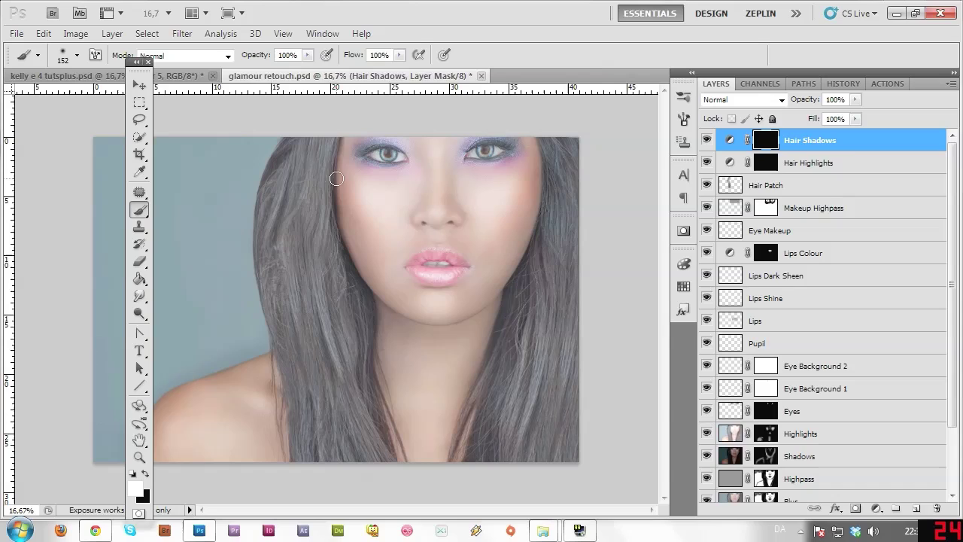
mouse_move(334, 149)
left_mouse_down()
mouse_move(340, 133)
mouse_move(327, 155)
mouse_move(326, 209)
mouse_move(343, 249)
left_mouse_up()
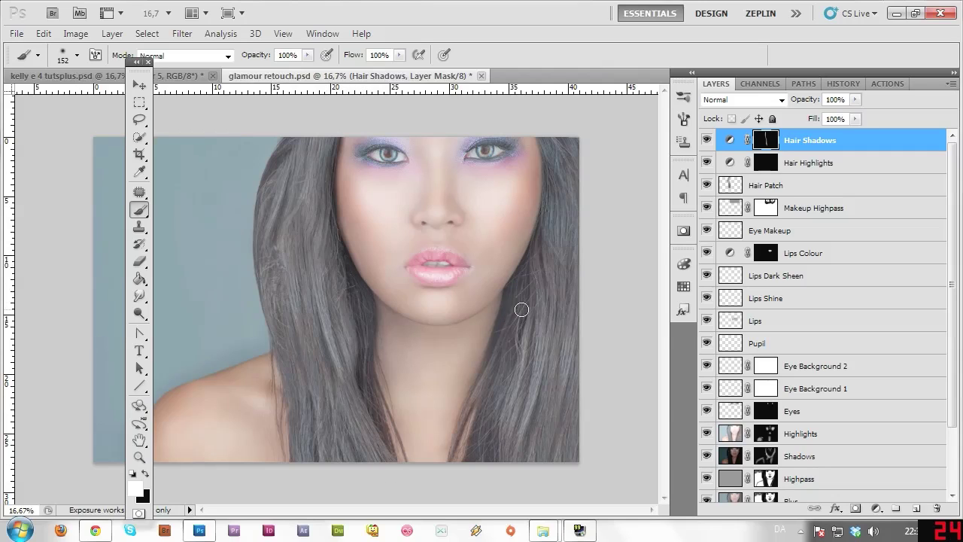
left_click_drag(505, 311, 544, 208)
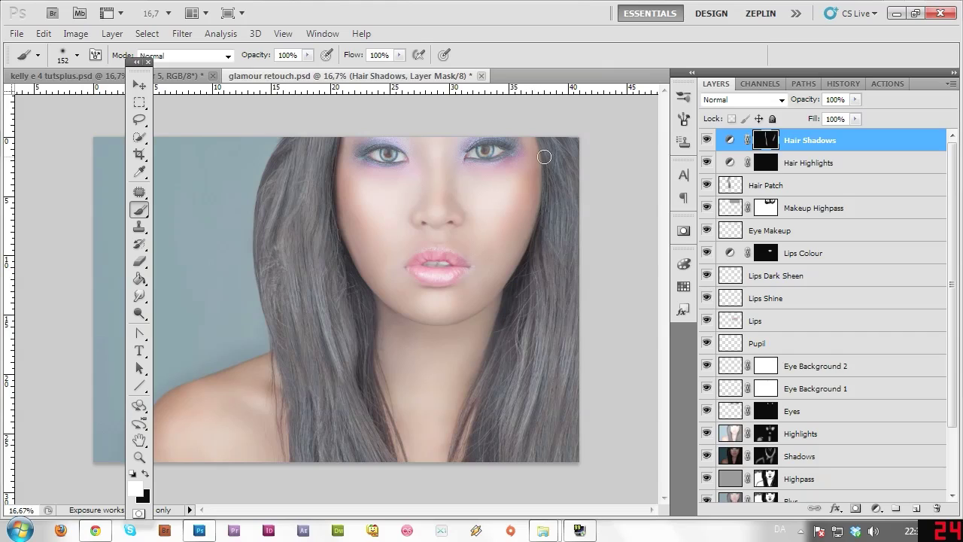
mouse_move(524, 260)
left_mouse_down()
mouse_move(477, 381)
mouse_move(490, 370)
mouse_move(475, 444)
mouse_move(497, 399)
left_mouse_up()
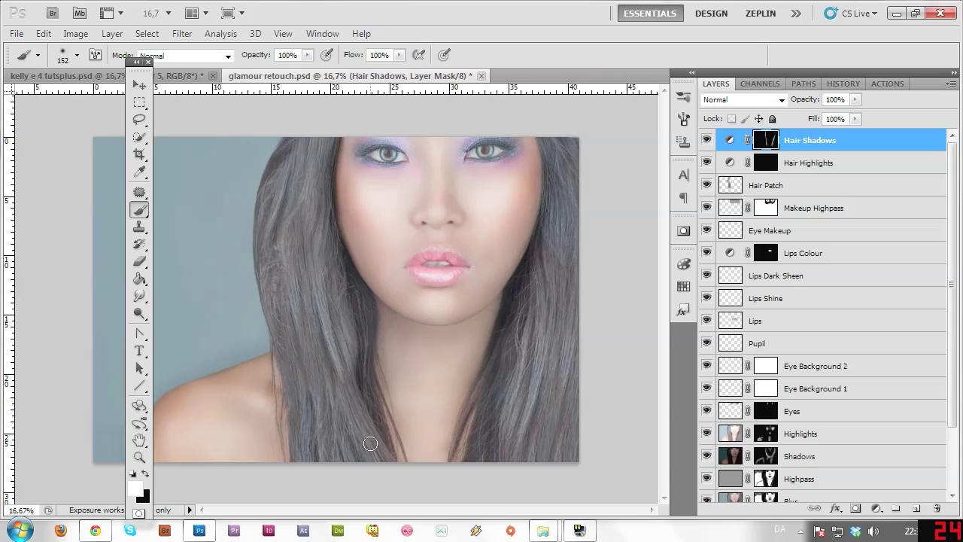
mouse_move(294, 209)
left_mouse_down()
mouse_move(270, 169)
mouse_move(292, 143)
mouse_move(269, 254)
mouse_move(283, 220)
mouse_move(284, 349)
mouse_move(304, 385)
mouse_move(279, 333)
mouse_move(296, 404)
left_mouse_up()
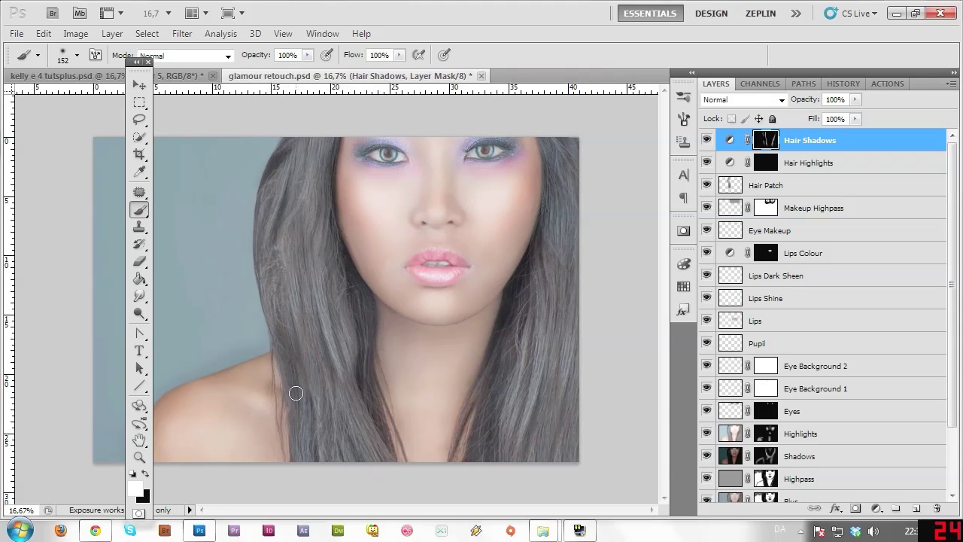
Reduce the brush size to 89 px and paint finer white shadow strokes through the left-side hair on the Hair Shadows mask.
left_click(76, 56)
left_click_drag(116, 96, 88, 95)
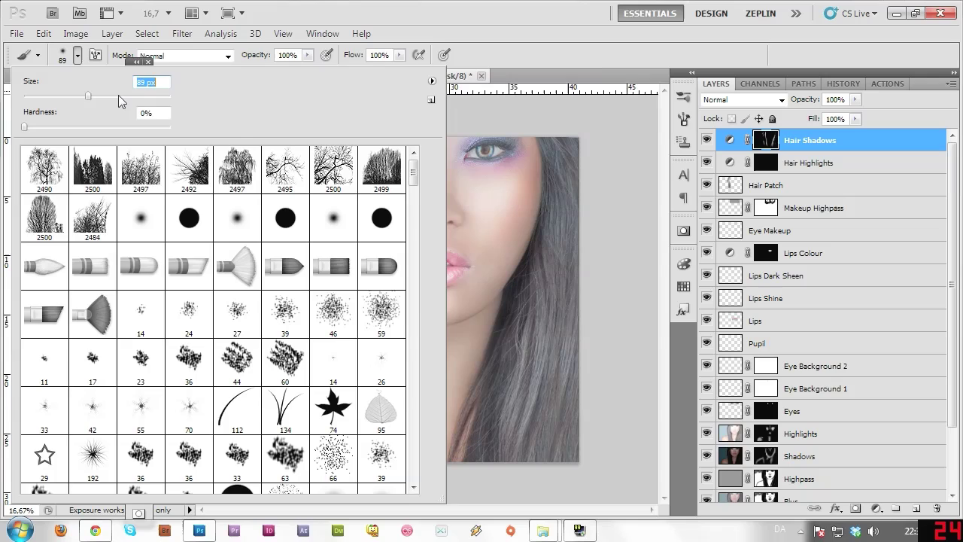
left_click(567, 46)
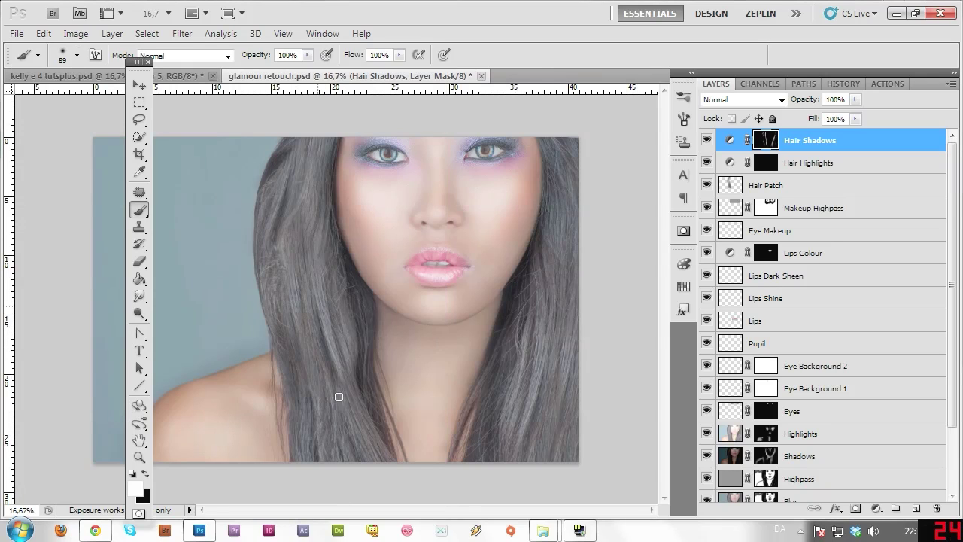
left_click_drag(337, 437, 328, 380)
left_click_drag(315, 458, 307, 350)
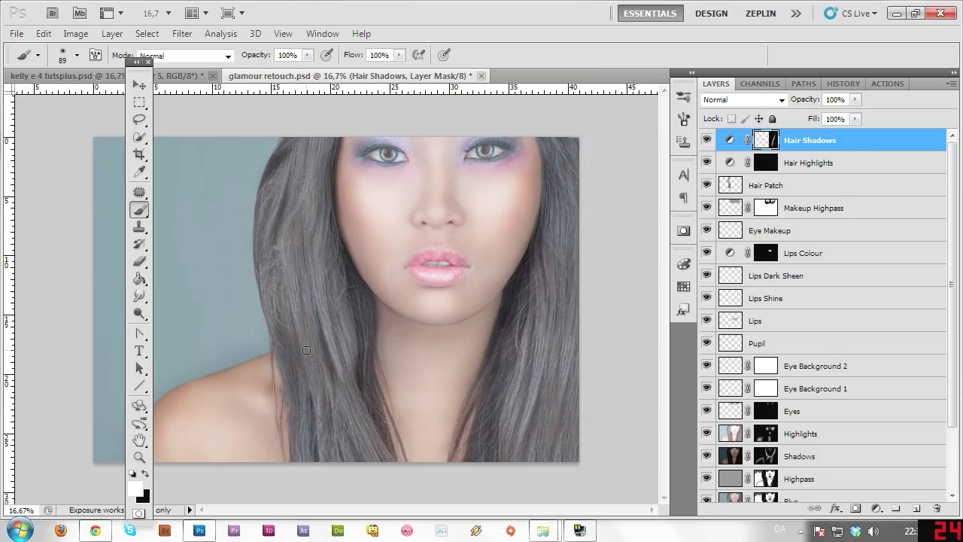
left_click_drag(312, 397, 279, 270)
left_click_drag(282, 227, 311, 154)
left_click_drag(309, 261, 324, 157)
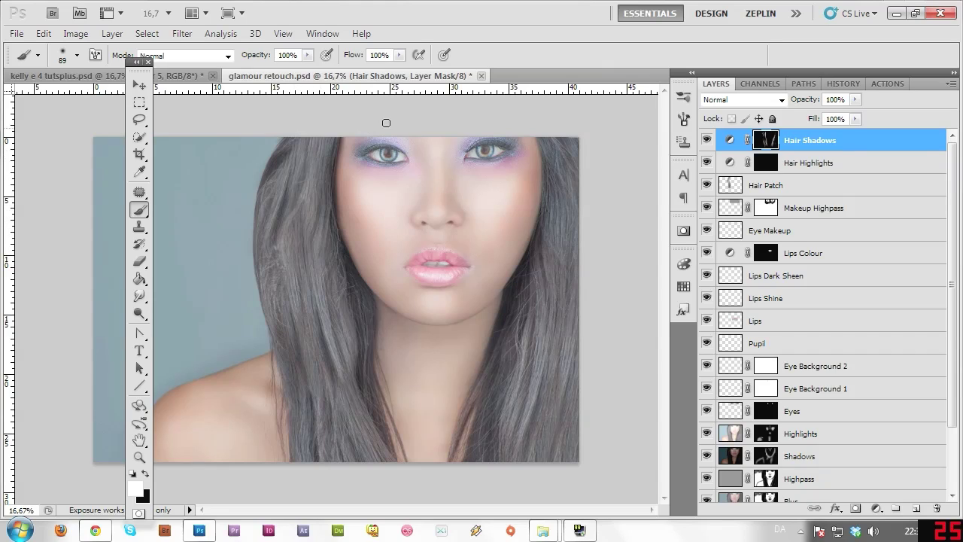
Paint white strokes on the Hair Shadows mask through the right-side hair, reducing the brush to 45 px for finer strokes on both sides.
left_click_drag(516, 416, 533, 324)
left_click_drag(559, 373, 545, 464)
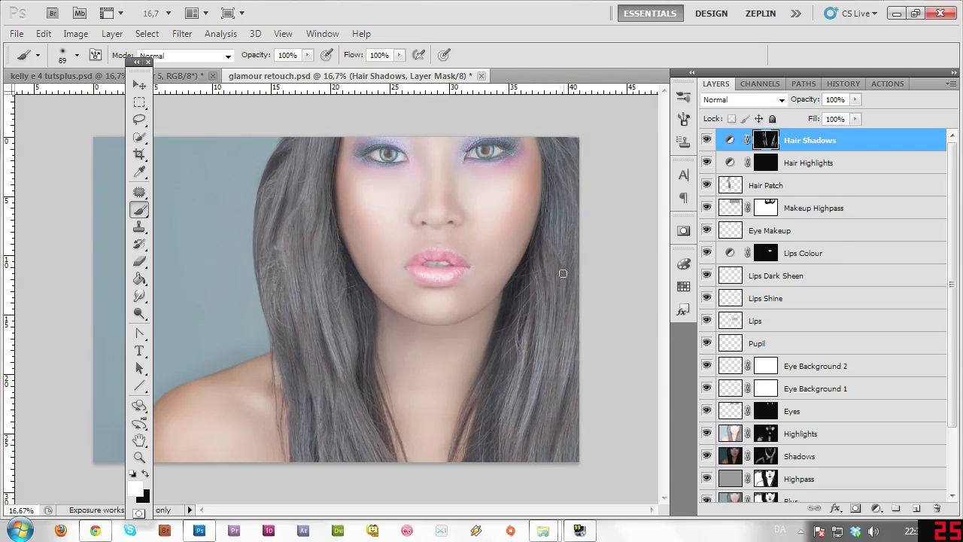
left_click(63, 57)
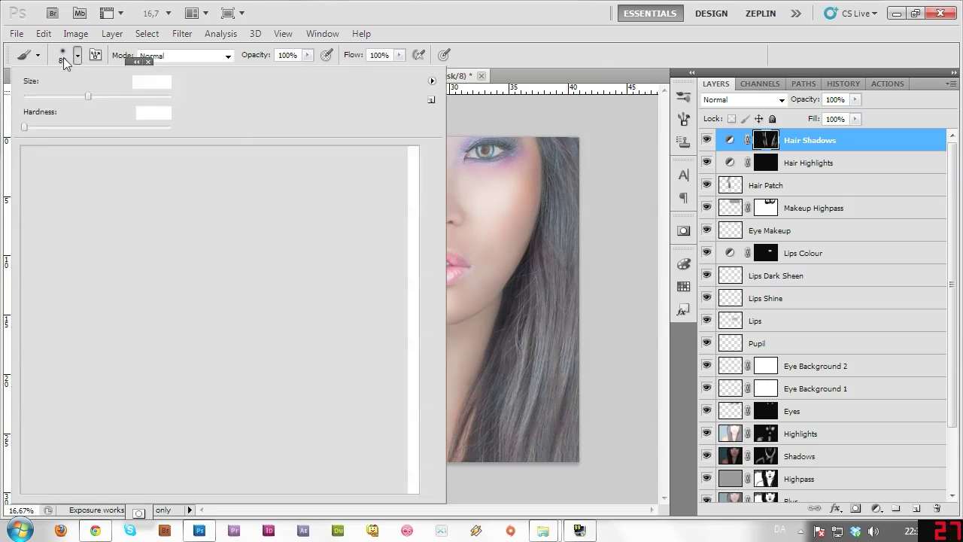
left_click(55, 95)
left_click(555, 60)
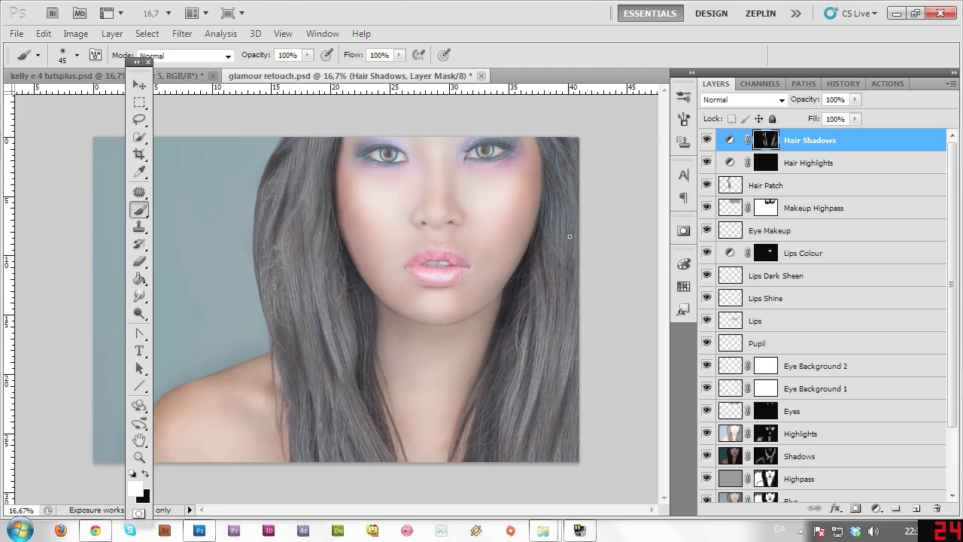
mouse_move(570, 241)
left_mouse_down()
mouse_move(569, 265)
mouse_move(548, 261)
mouse_move(566, 298)
left_mouse_up()
left_click_drag(284, 293, 295, 336)
left_click_drag(304, 220, 318, 301)
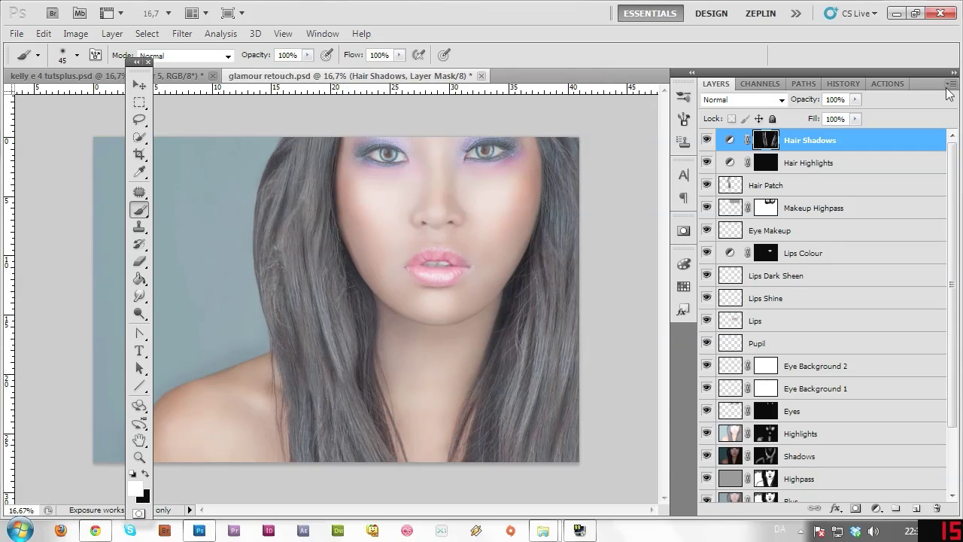
Lower the Hair Shadows layer's opacity to 60%.
left_click(855, 99)
left_click_drag(838, 113, 825, 118)
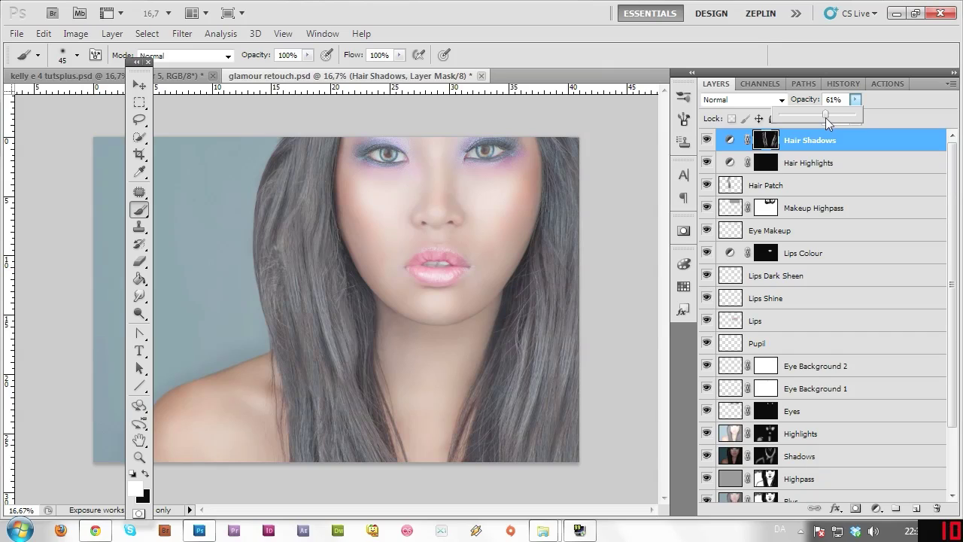
Paint thin white strokes on the Hair Highlights mask with the 45 px brush along hair strands on both sides of the face.
left_click(765, 170)
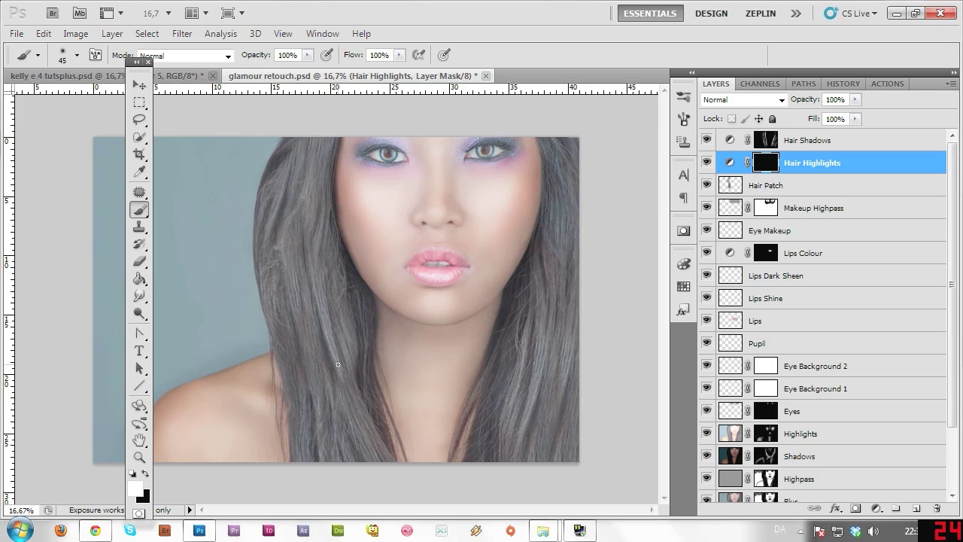
left_click_drag(324, 315, 336, 360)
left_click_drag(318, 281, 336, 353)
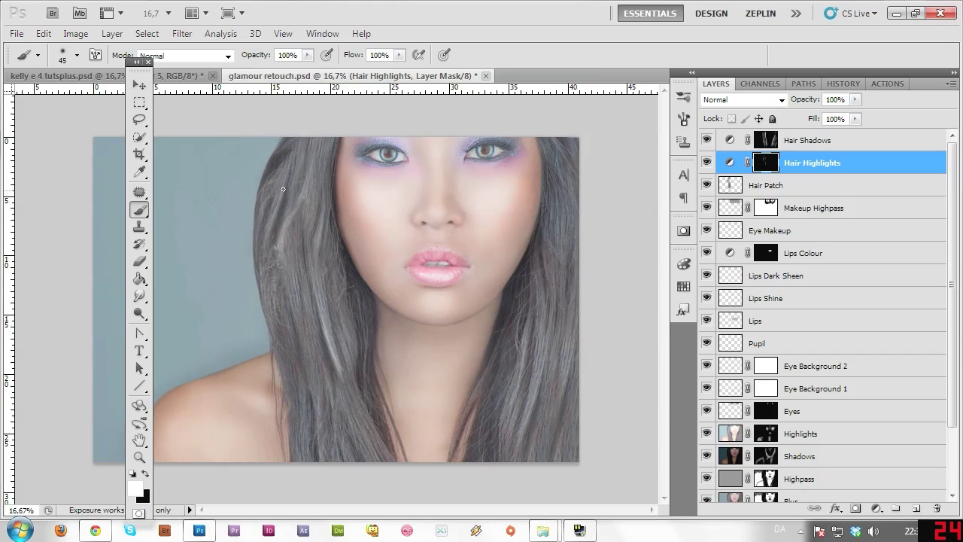
left_click_drag(274, 253, 290, 331)
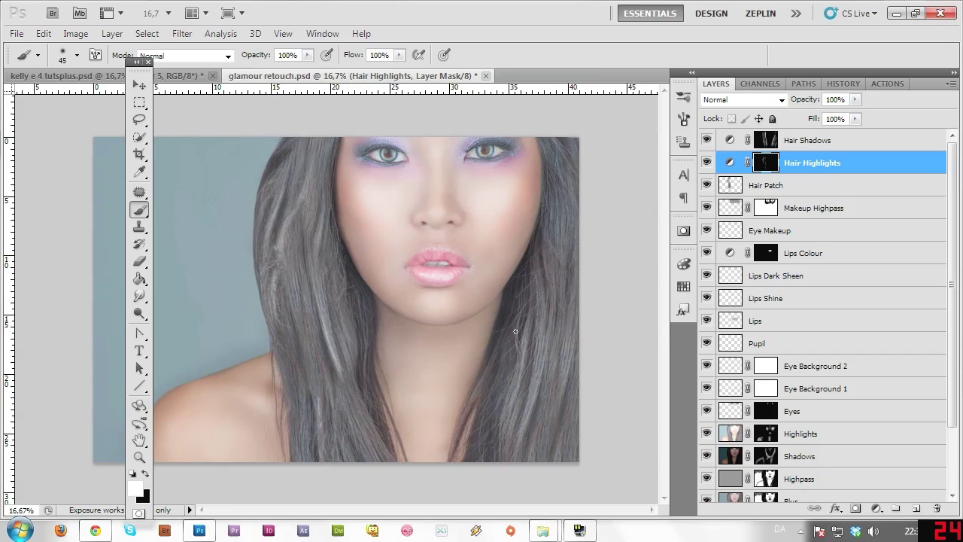
mouse_move(516, 435)
left_mouse_down()
mouse_move(555, 318)
mouse_move(532, 383)
mouse_move(545, 273)
mouse_move(534, 380)
mouse_move(540, 287)
left_mouse_up()
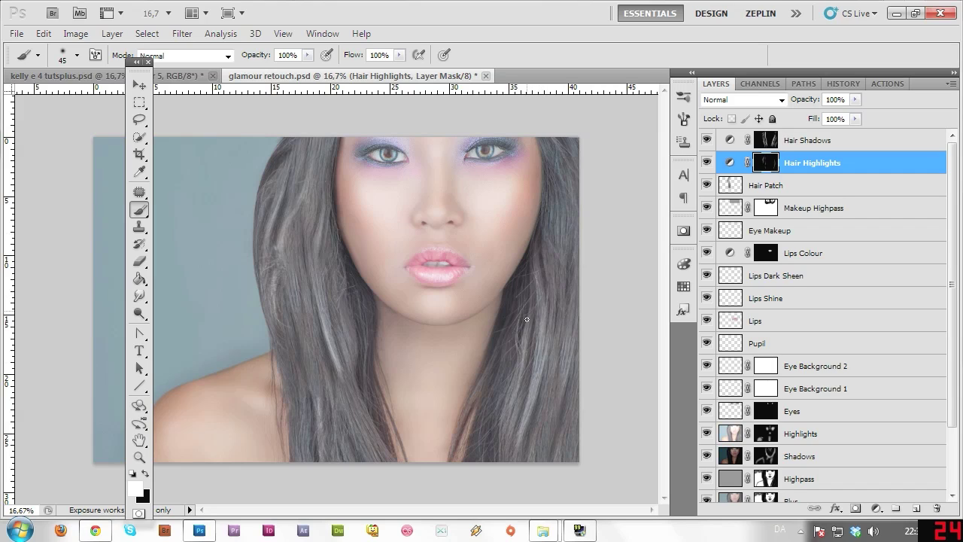
left_click_drag(568, 377, 573, 316)
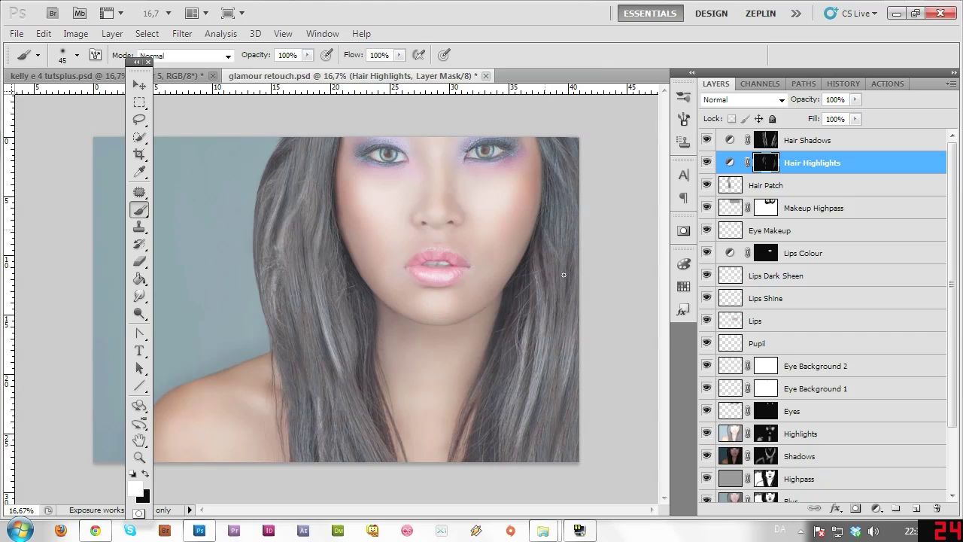
left_click_drag(557, 205, 555, 237)
left_click_drag(559, 281, 553, 334)
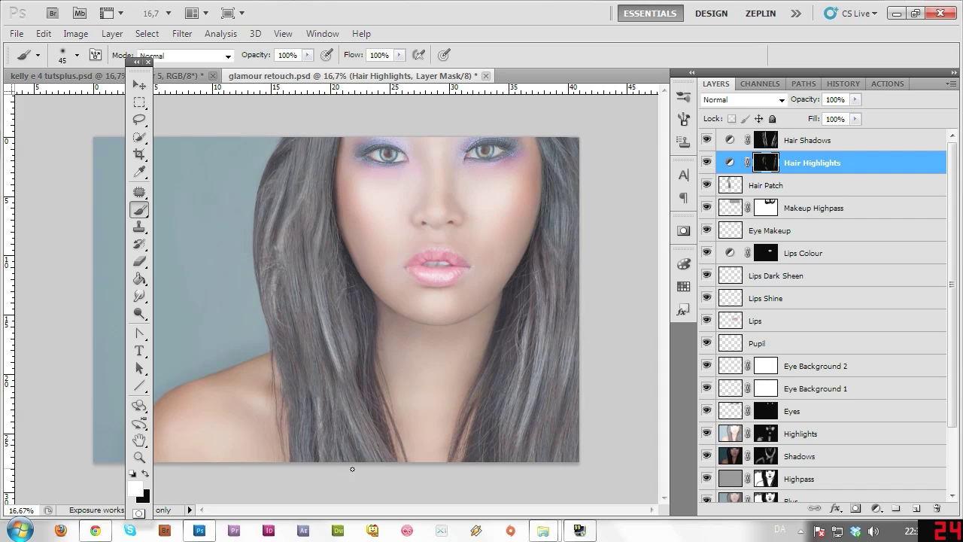
mouse_move(357, 479)
left_mouse_down()
mouse_move(326, 409)
mouse_move(297, 437)
left_mouse_up()
left_click_drag(295, 272, 302, 323)
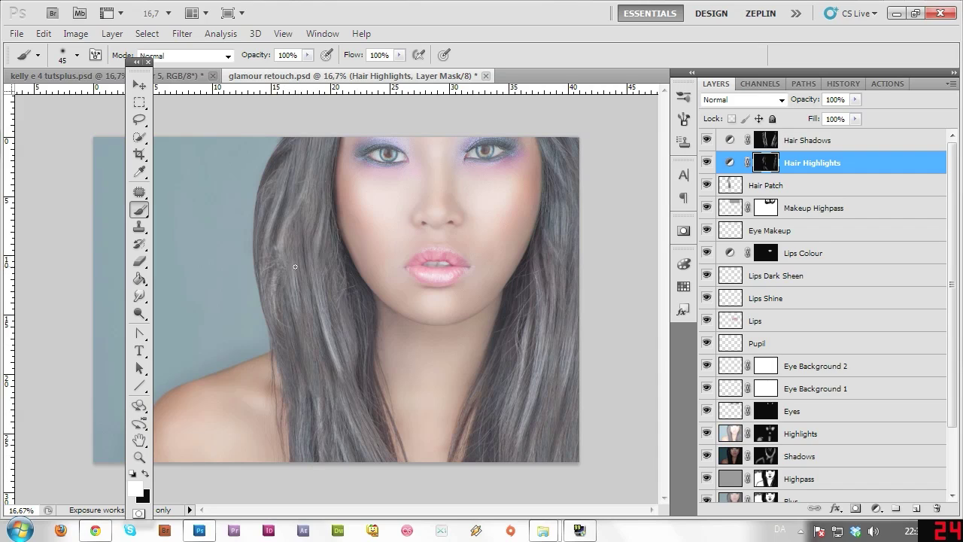
left_click_drag(308, 141, 313, 122)
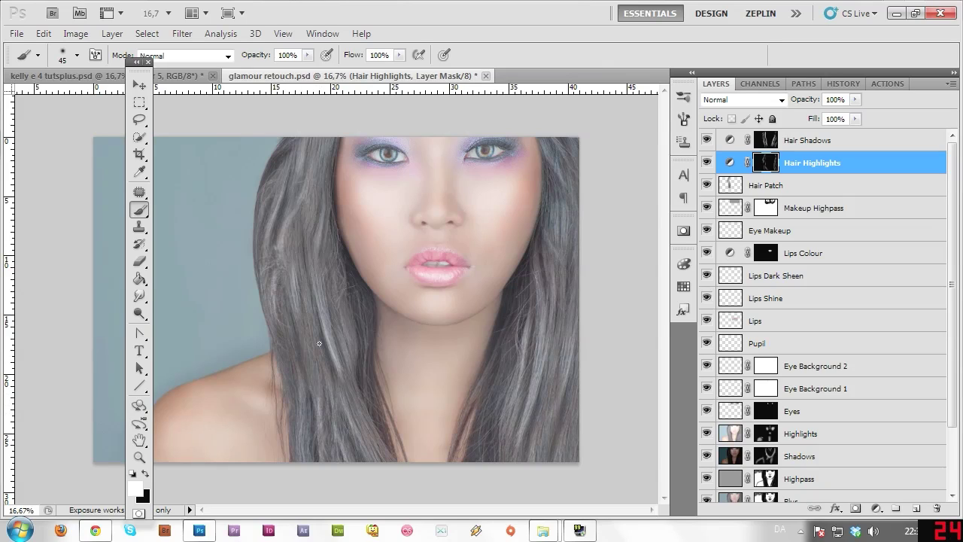
left_click_drag(316, 353, 322, 408)
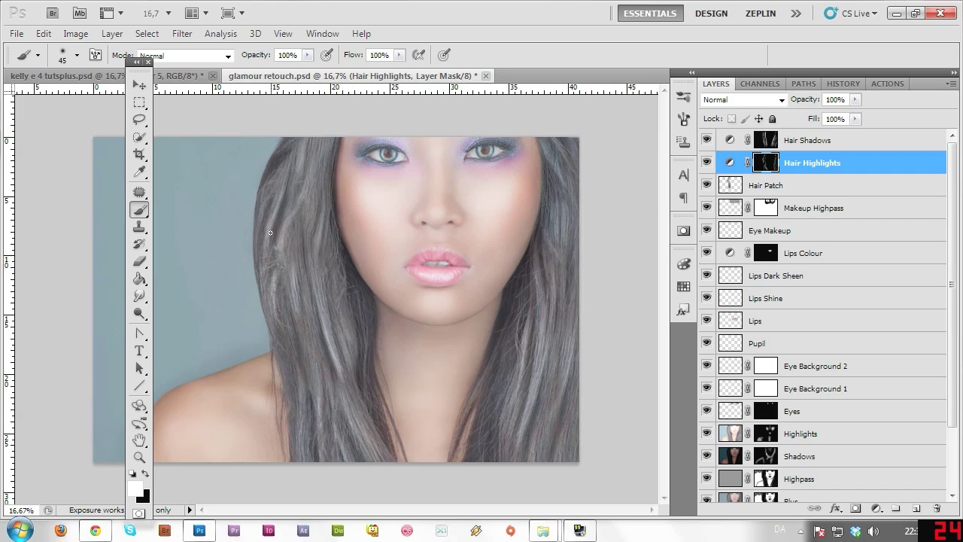
left_click_drag(259, 223, 265, 202)
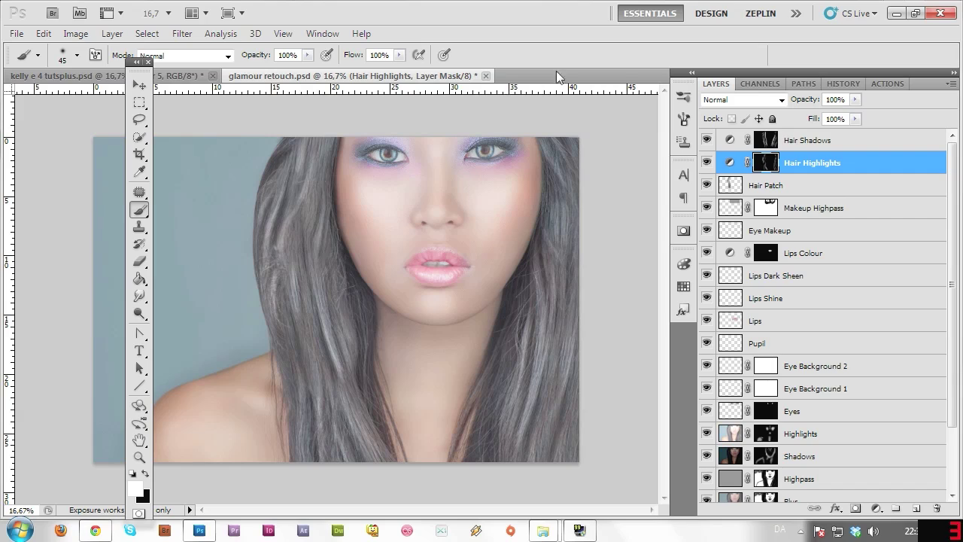
Lower the Hair Highlights layer's opacity to 55%.
left_click(855, 100)
left_click_drag(857, 114, 821, 117)
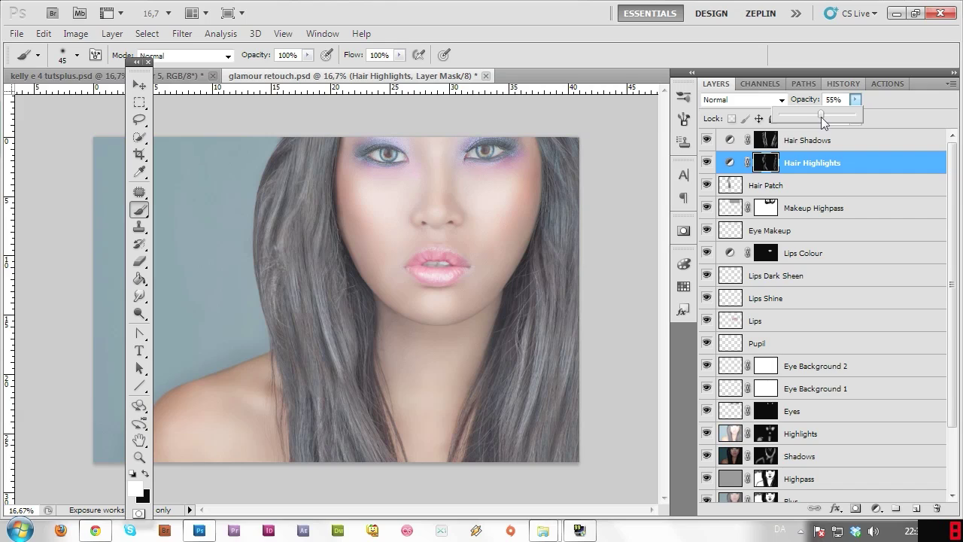
Toggle the visibility of the Hair Highlights and Hair Shadows layers to compare the hair before and after.
left_click(707, 163)
left_click(707, 161)
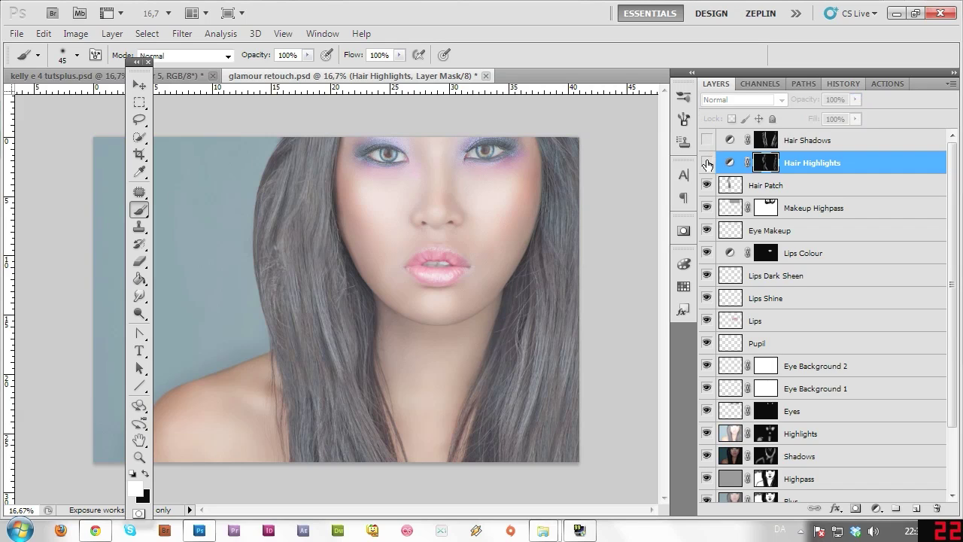
left_click(706, 160)
left_click(707, 140)
left_click(707, 162)
left_click(708, 140)
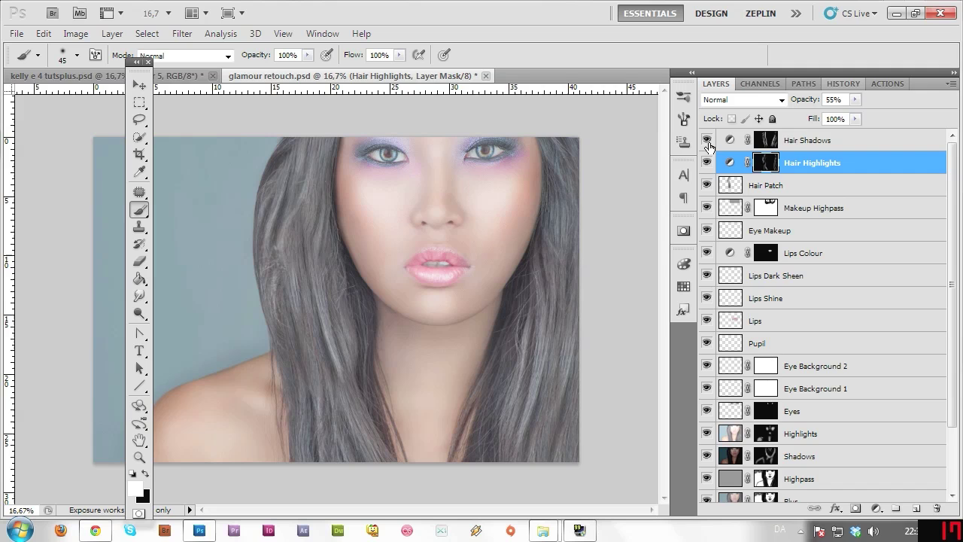
Enlarge the brush to 89 px and paint white on the Hair Shadows mask along the outer edge of the left-side hair.
left_click(764, 141)
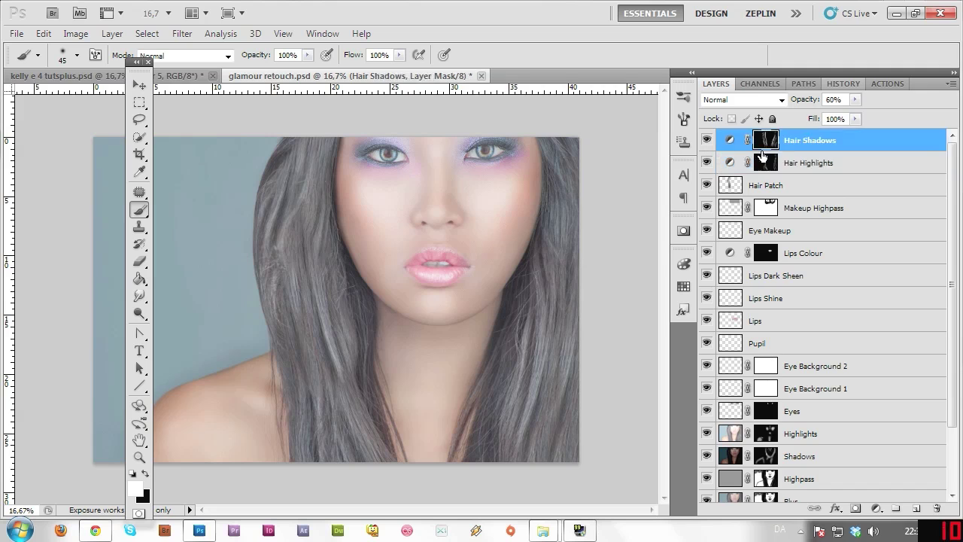
left_click(76, 55)
left_click_drag(57, 96, 88, 96)
left_click(587, 29)
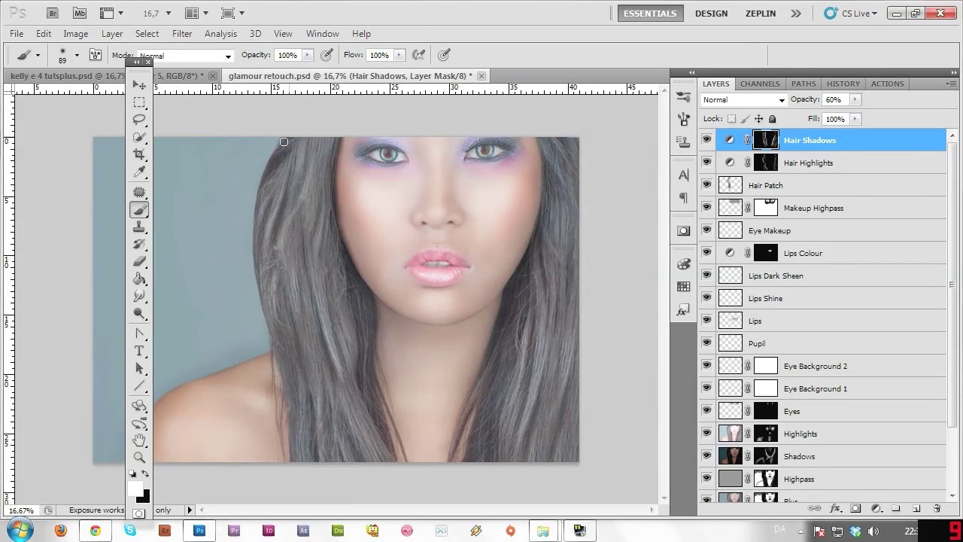
left_click_drag(257, 260, 280, 362)
left_click_drag(294, 415, 264, 303)
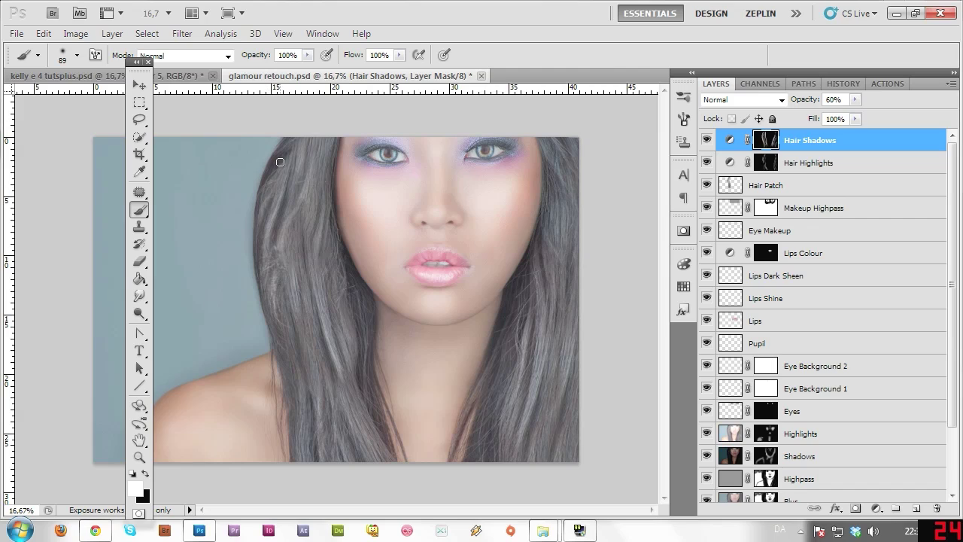
left_click_drag(270, 313, 285, 369)
Hide and reshow the Hair Patch, Hair Highlights and Hair Shadows layers to compare the hair with and without the retouching.
mouse_move(706, 185)
left_mouse_down()
mouse_move(711, 130)
mouse_move(716, 189)
left_mouse_up()
left_click(707, 162)
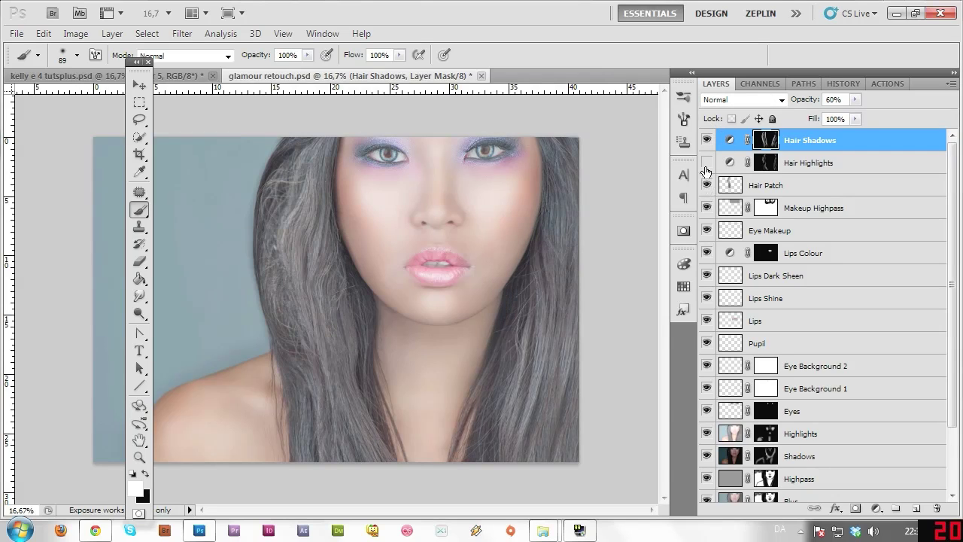
left_click(707, 185)
left_click(707, 140)
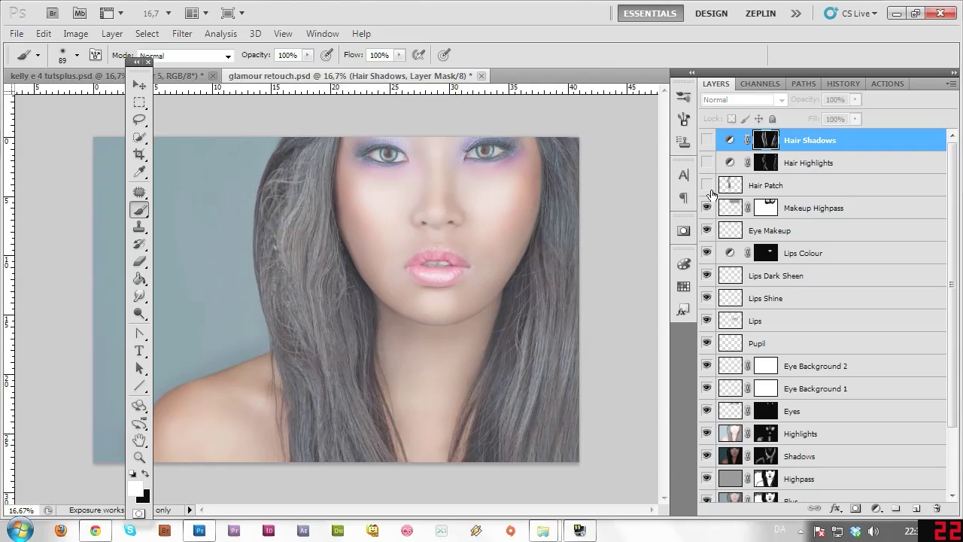
left_click_drag(711, 194, 709, 140)
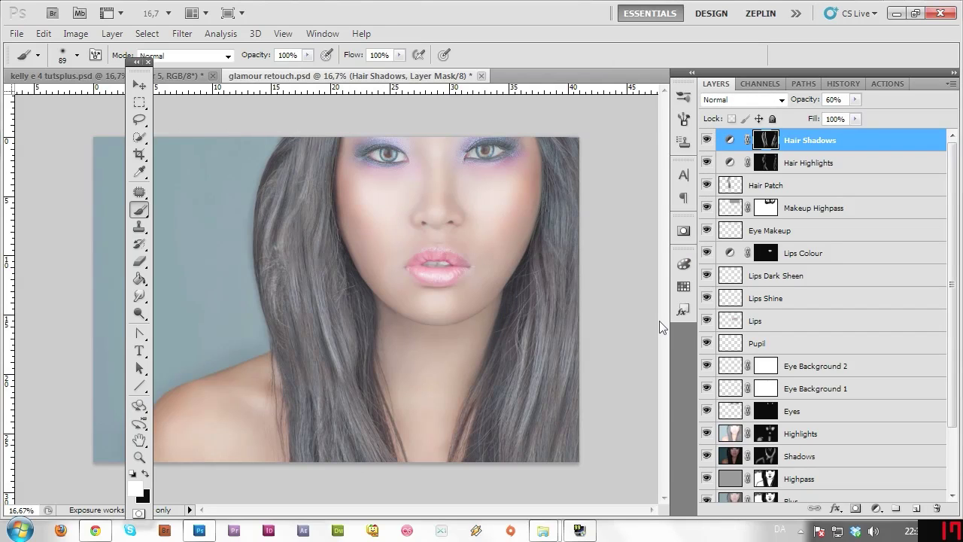